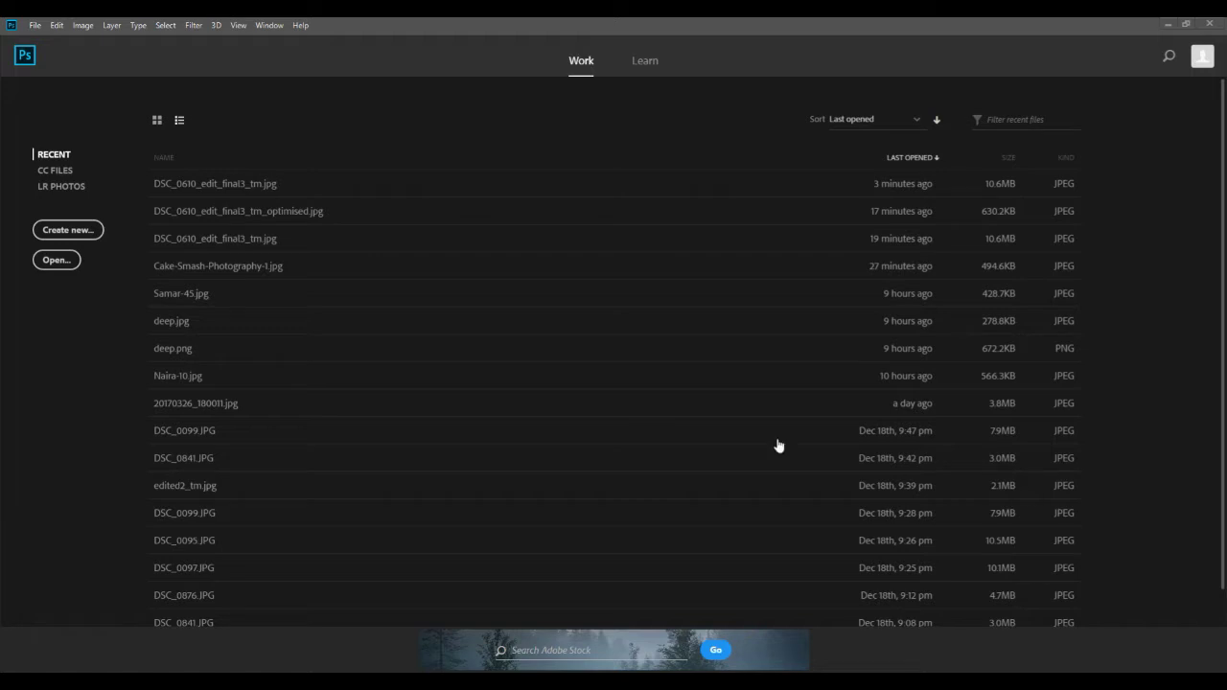
Open the photo DSC_0610_edit_final3_tm from the Video 9 folder.
click(33, 25)
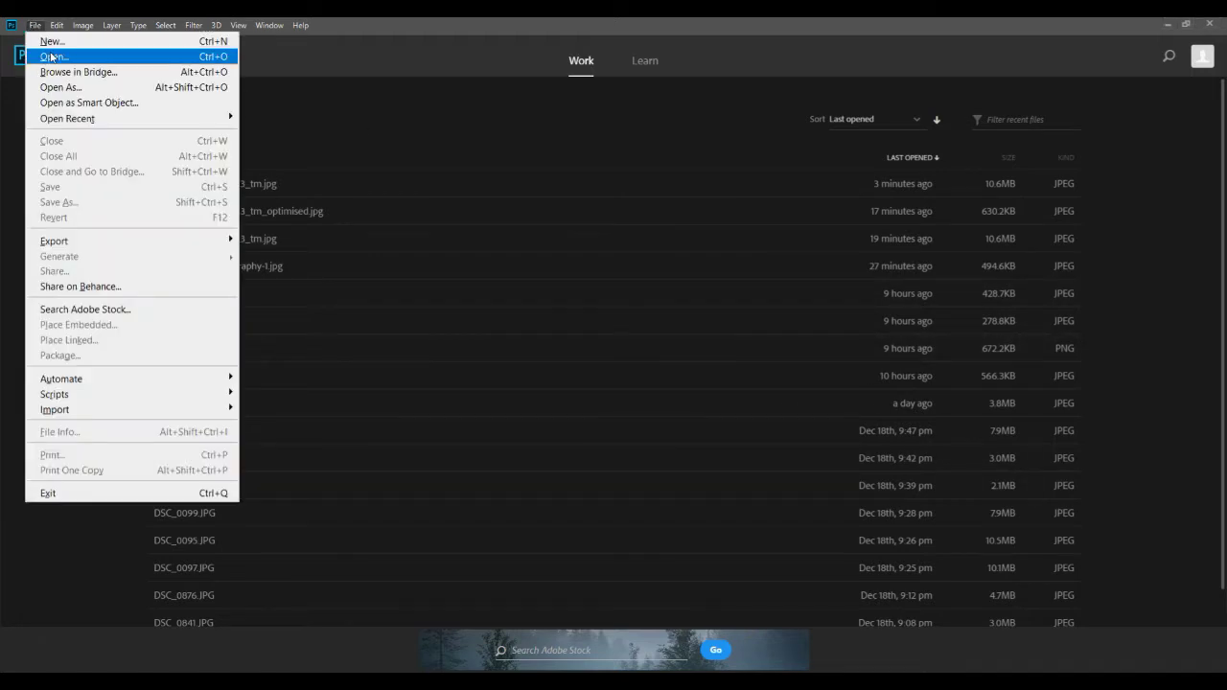
click(58, 61)
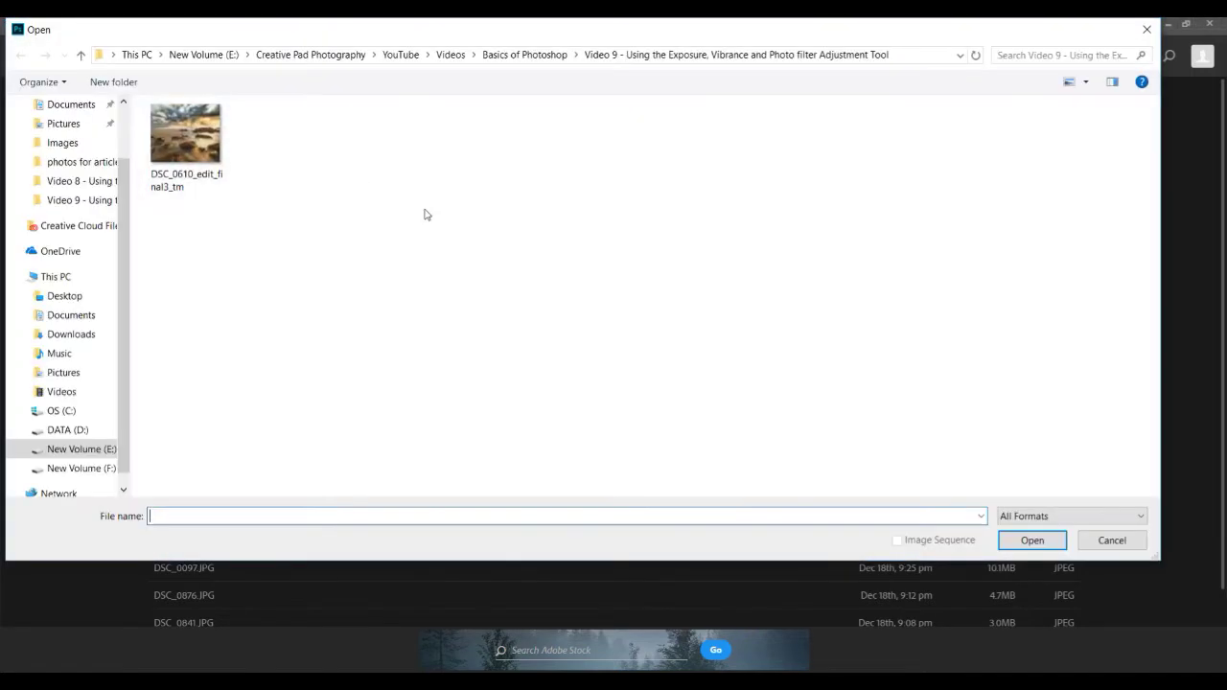
double_click(177, 144)
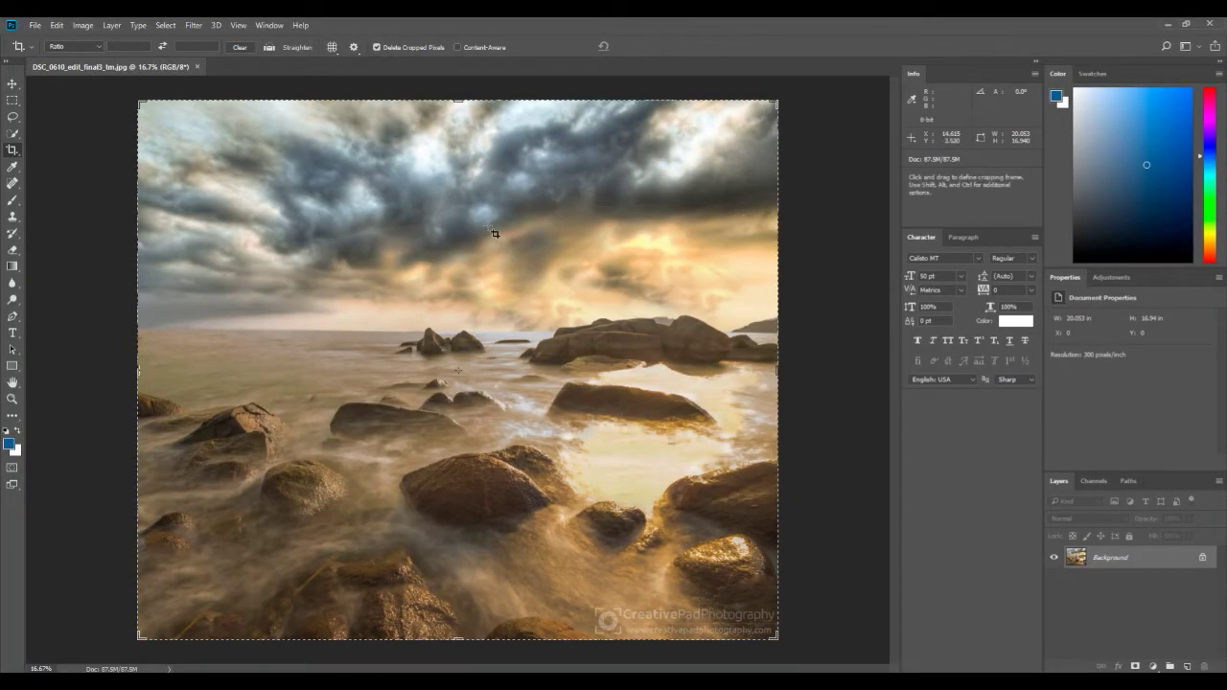
Unlock the Background as a regular layer and duplicate it as Layer 0 copy.
double_click(1201, 559)
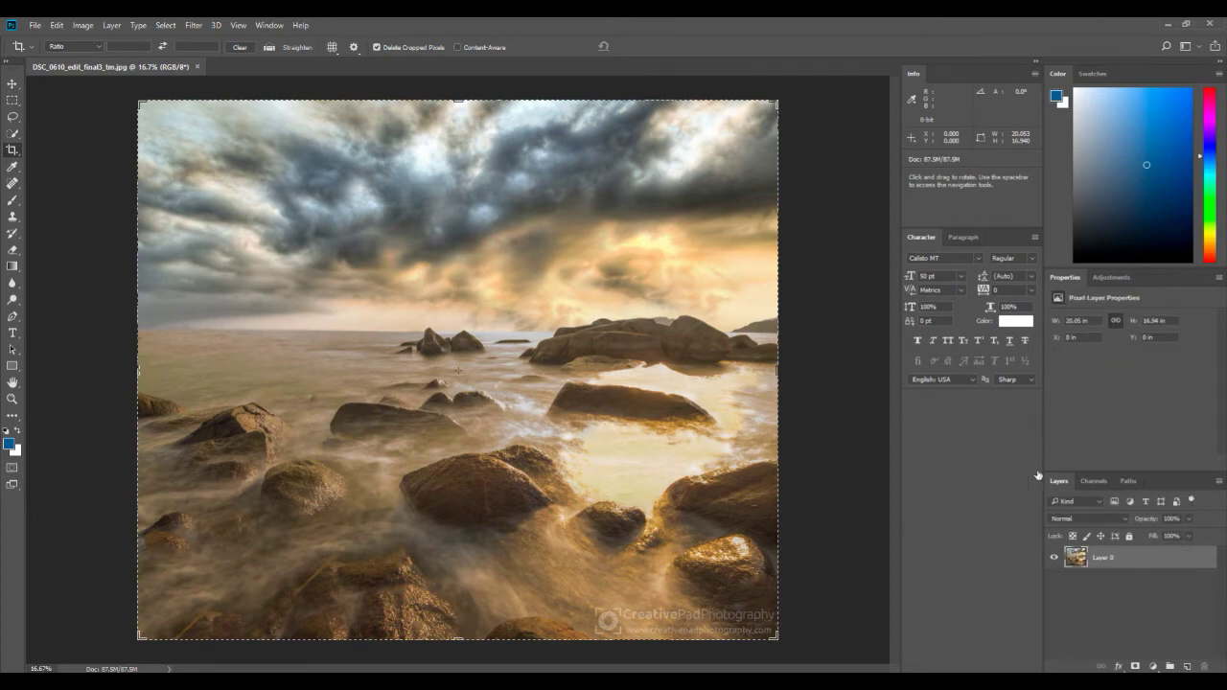
click(1124, 183)
right_click(1137, 563)
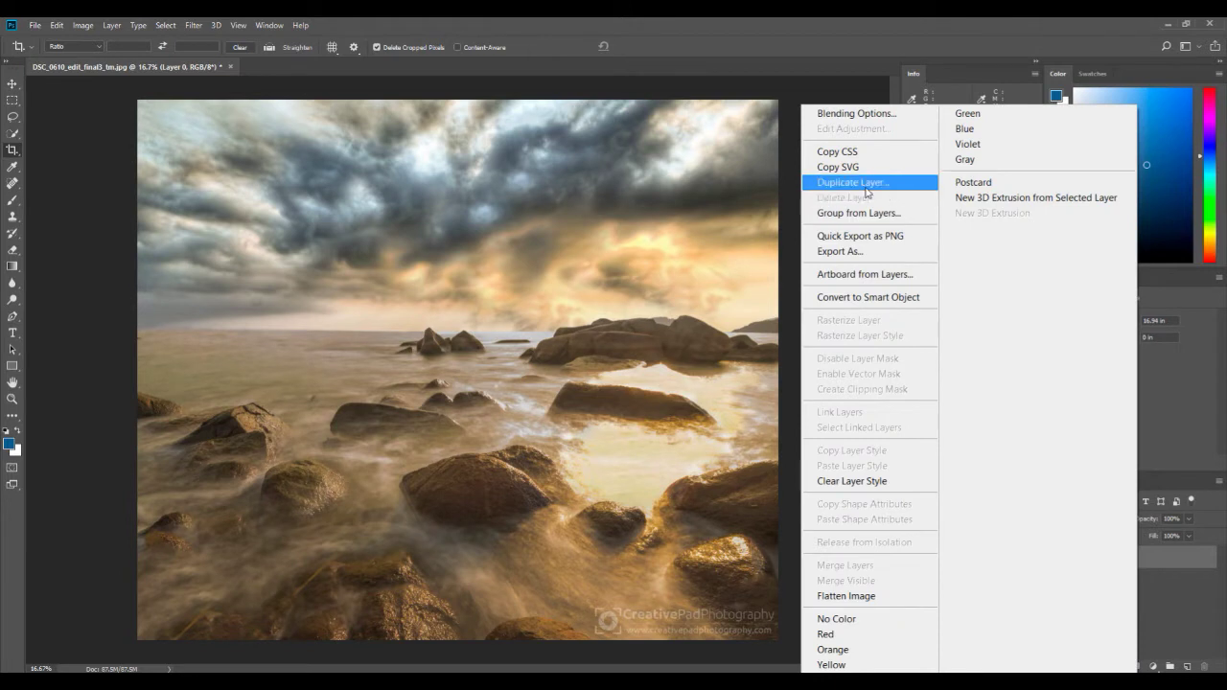
click(852, 182)
click(721, 224)
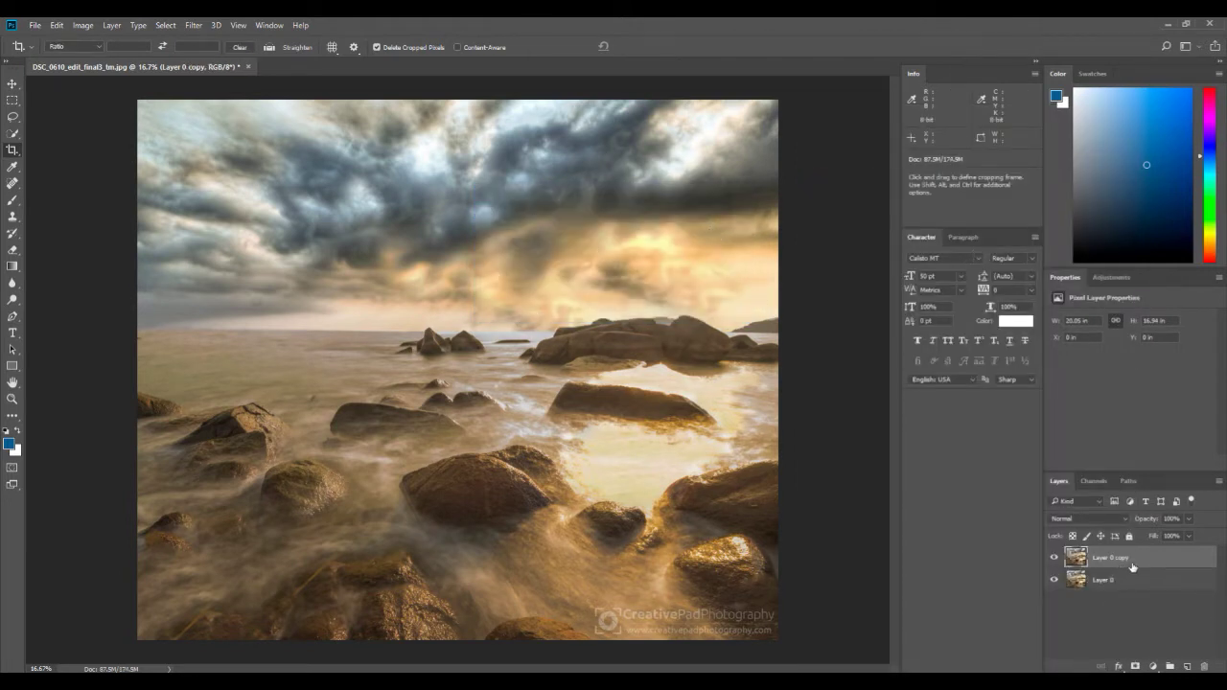
Try an Exposure adjustment layer with exposure +0.03 and offset -0.0062, and delete it.
click(1154, 664)
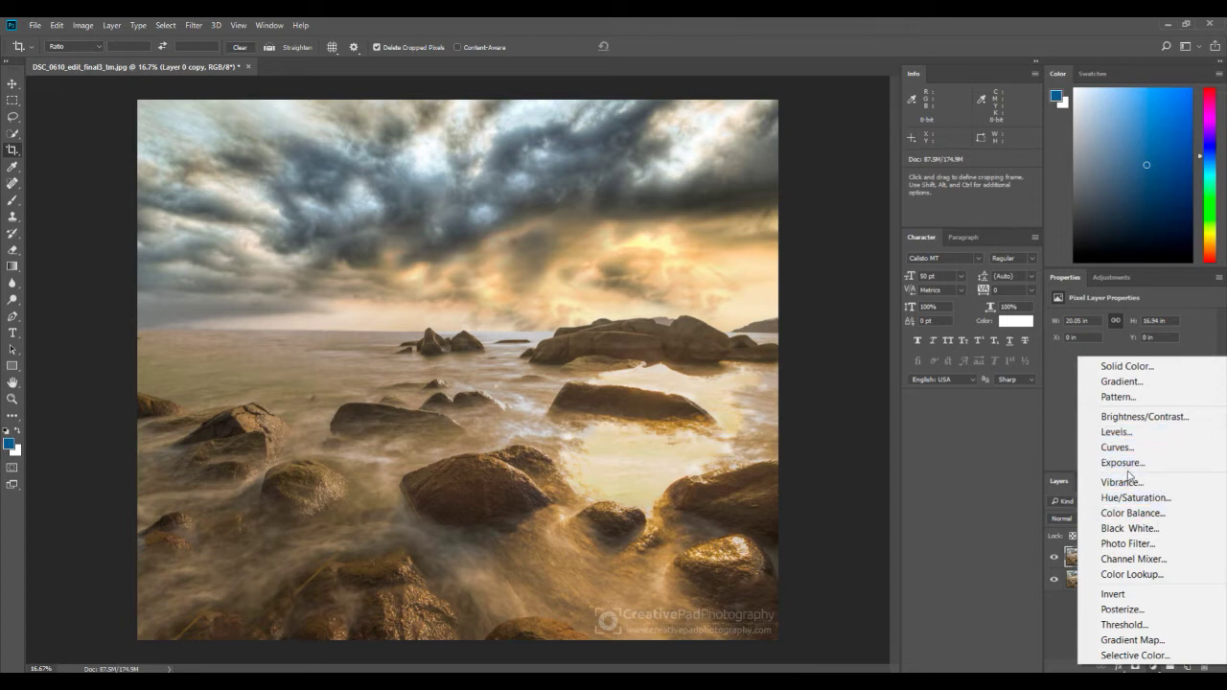
click(1123, 463)
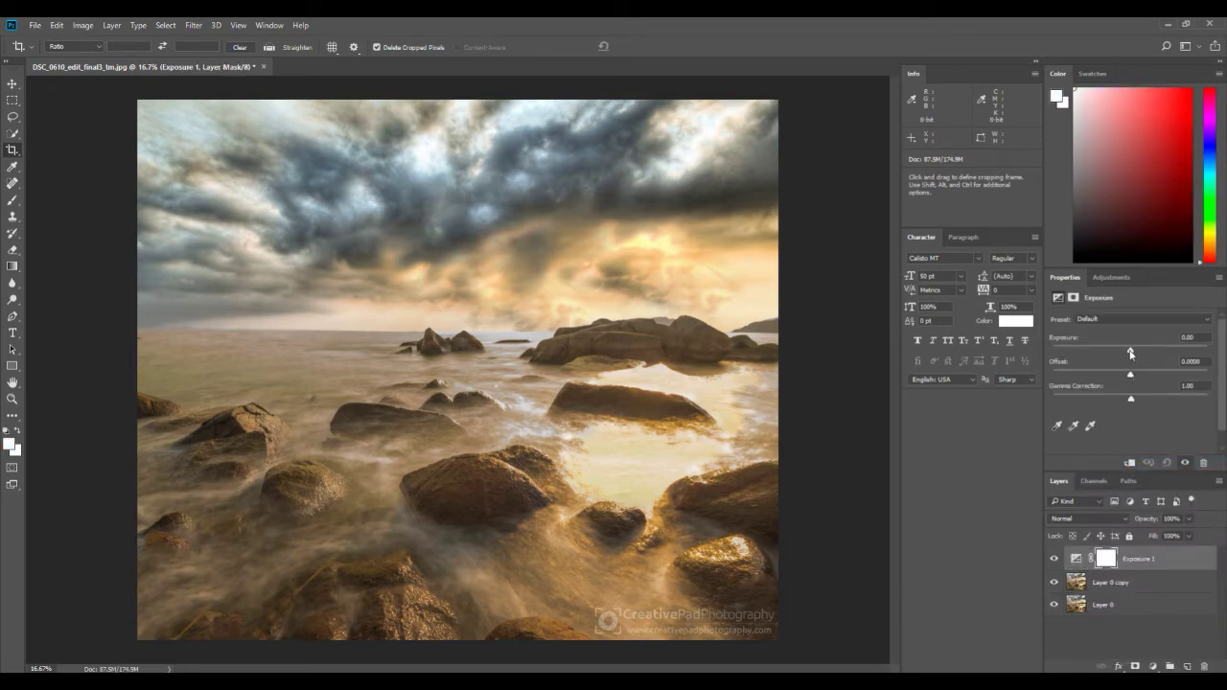
drag(1131, 351, 1130, 398)
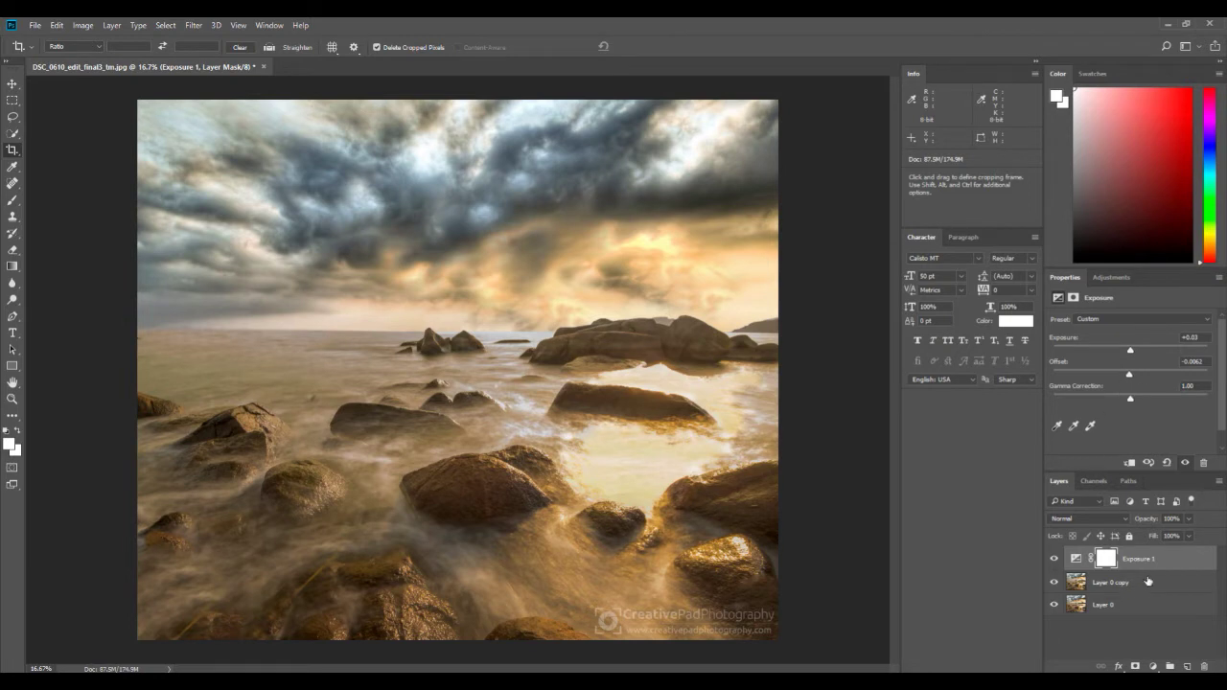
drag(1153, 561, 1203, 664)
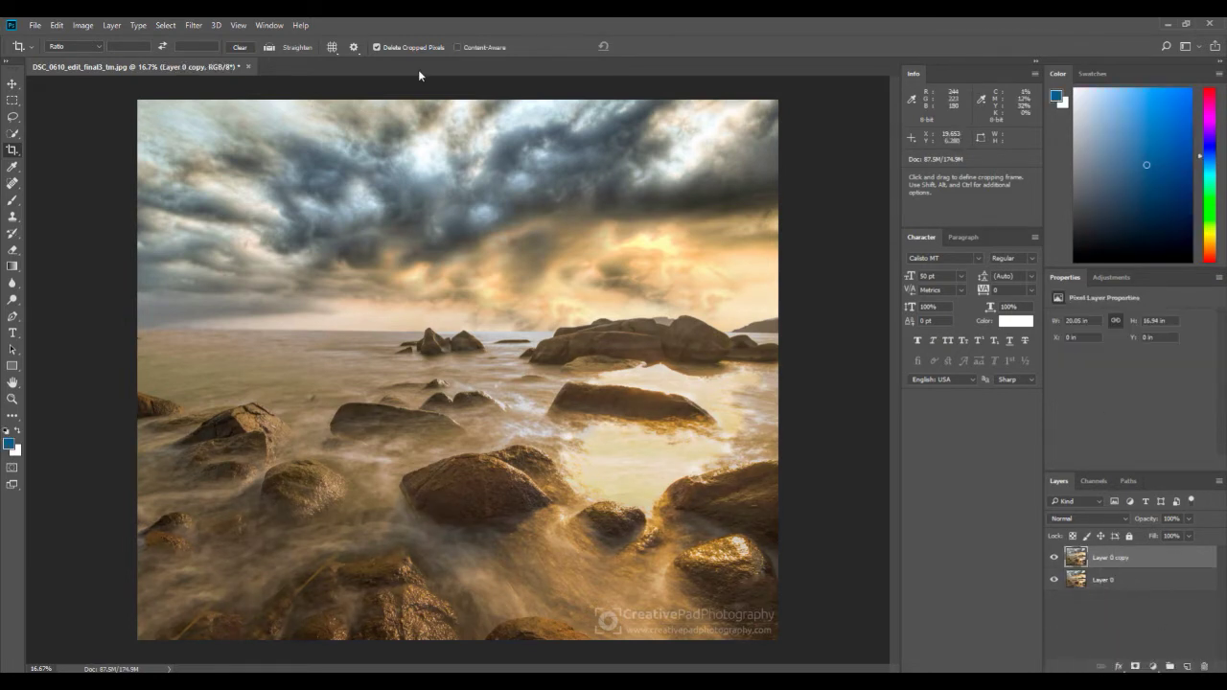
Apply the Camera Raw Filter to Layer 0 copy with exposure +0.50, contrast -24, highlights +11 and whites -4.
click(193, 25)
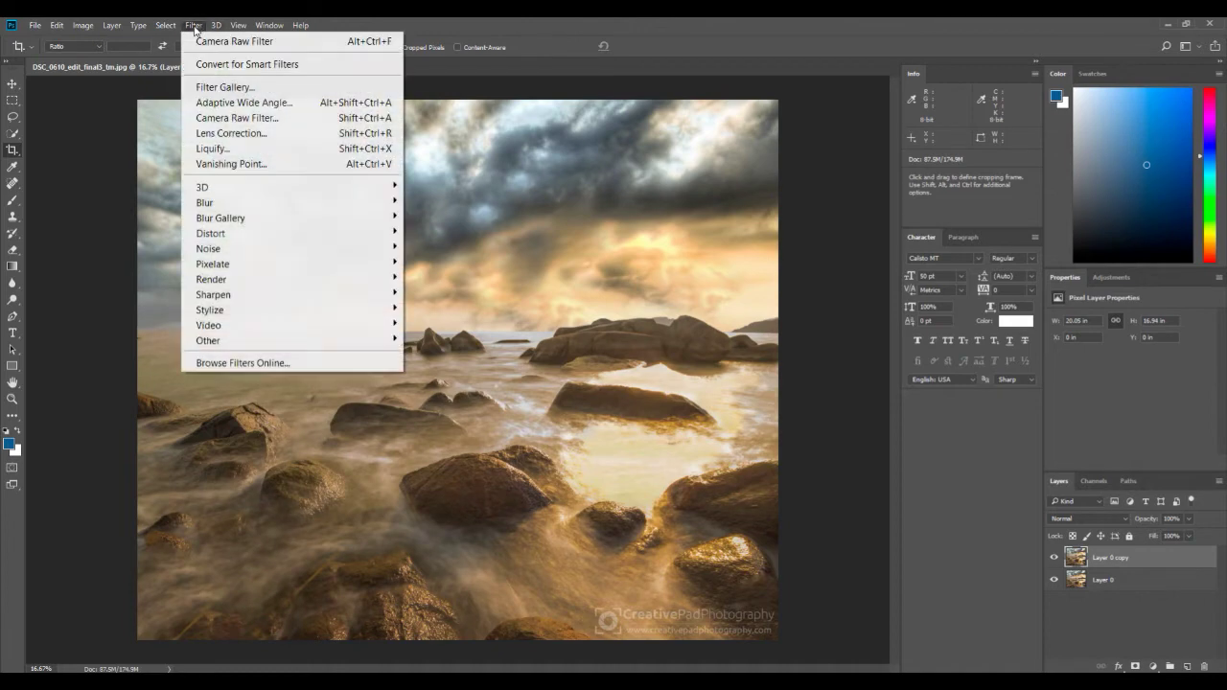
click(295, 120)
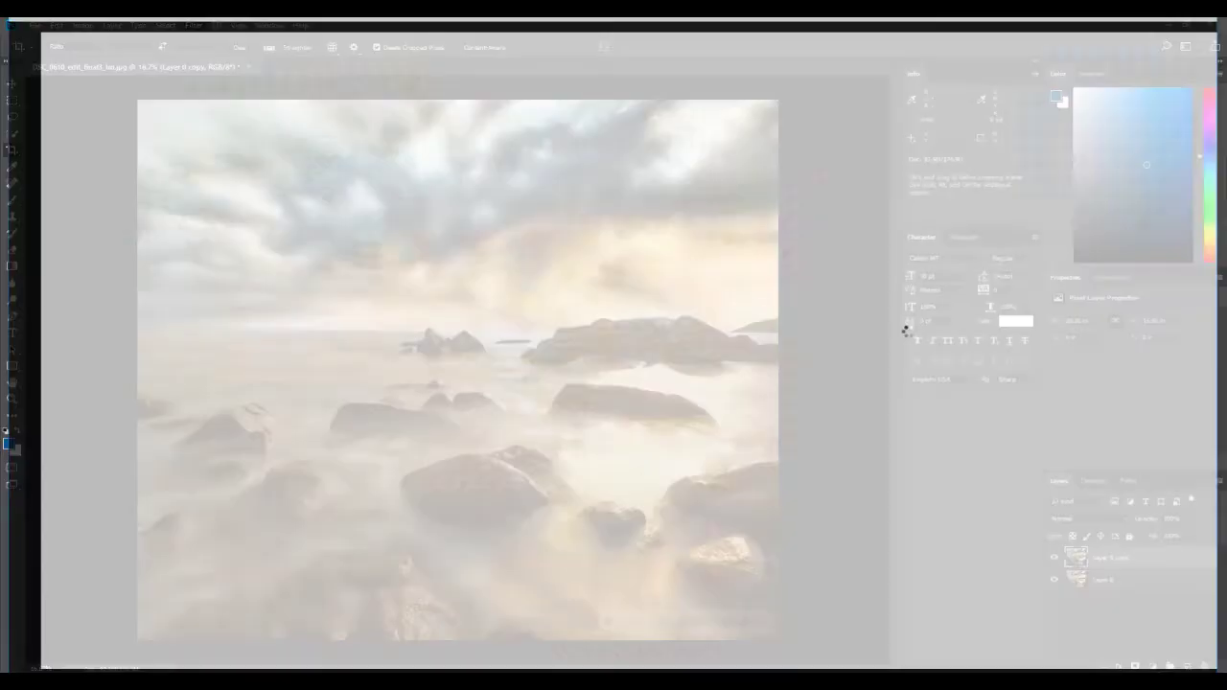
click(1136, 261)
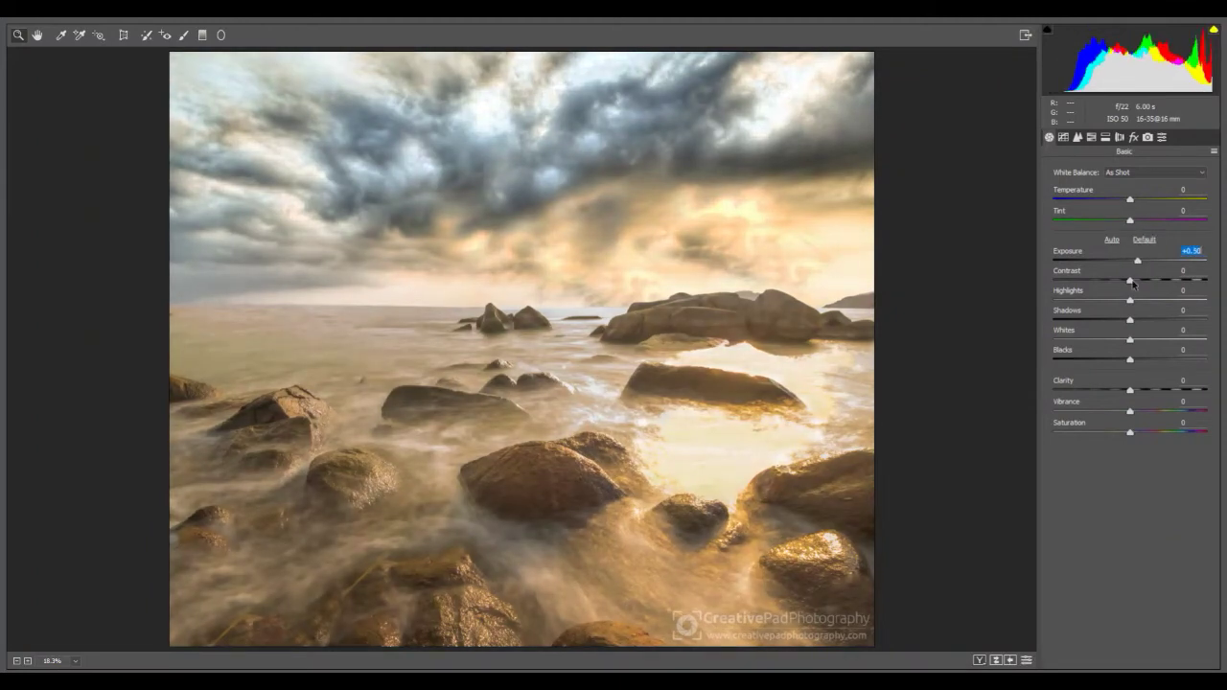
drag(1130, 280, 1126, 339)
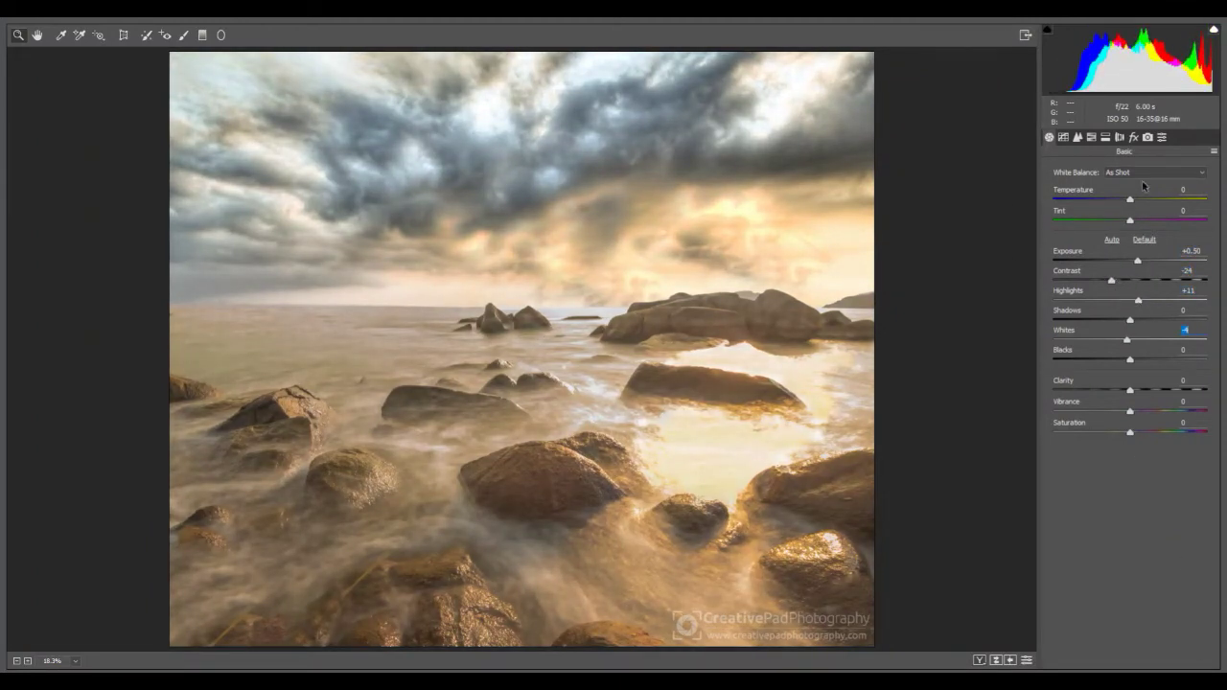
key(Return)
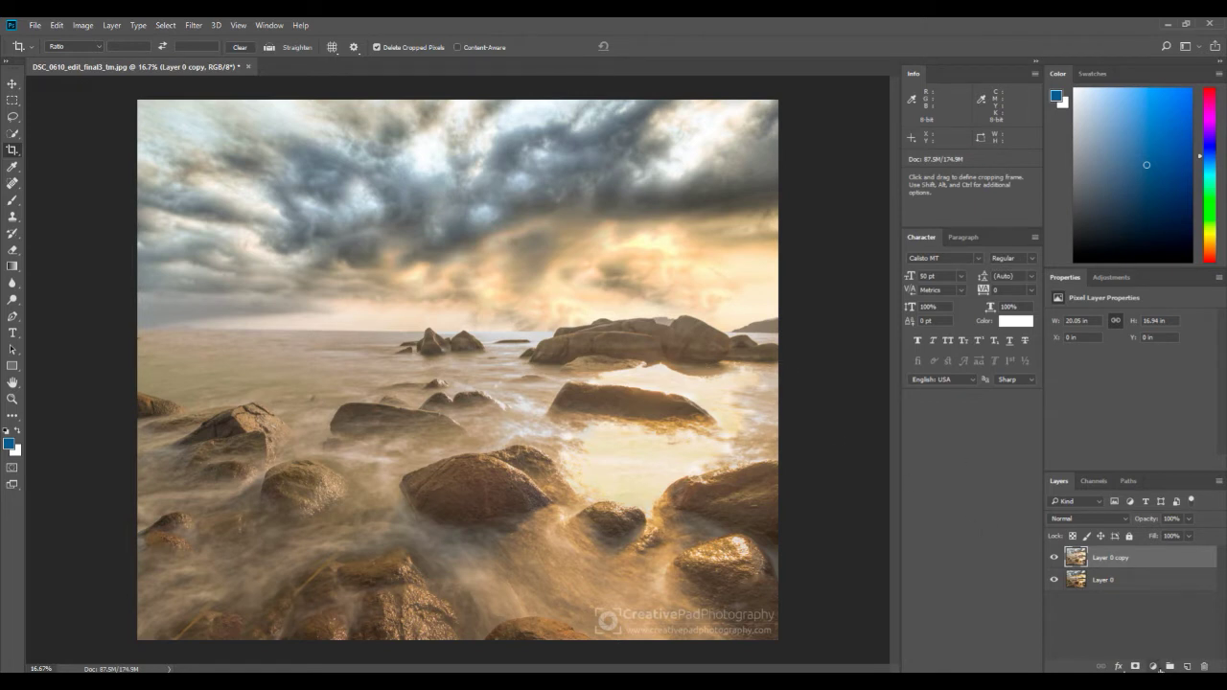
Replace the filtered Layer 0 copy by deleting it and making a fresh duplicate of Layer 0.
click(1154, 666)
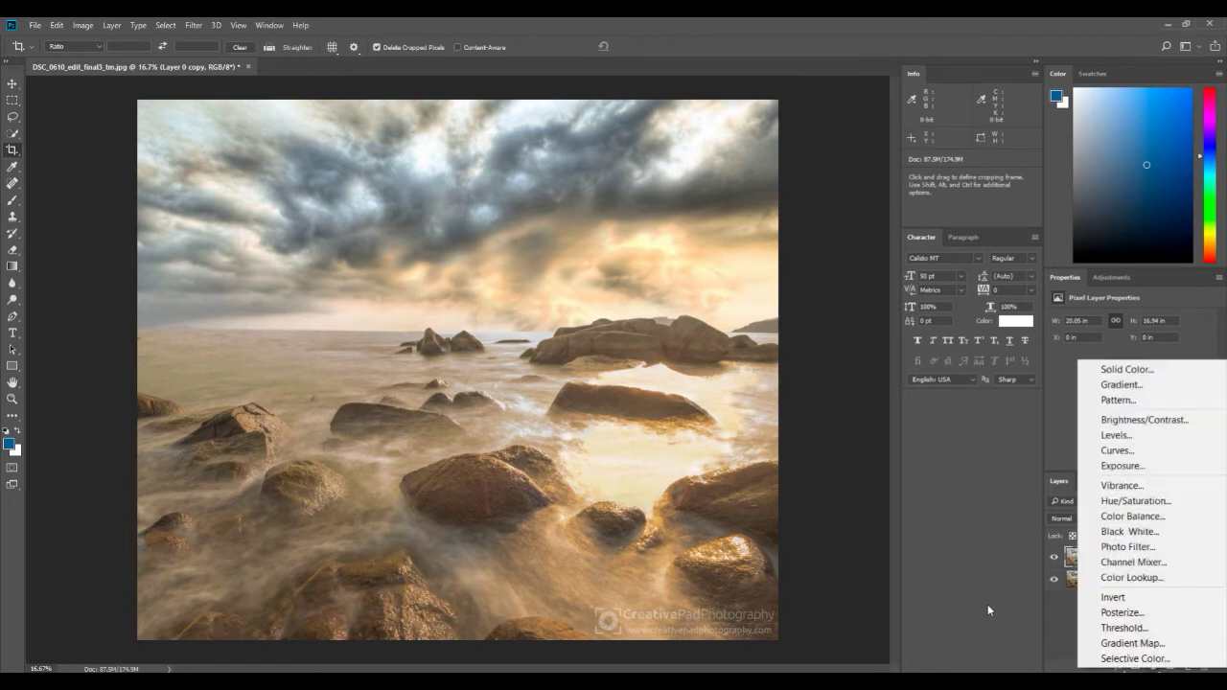
click(1044, 627)
drag(1126, 563, 1204, 666)
right_click(1108, 564)
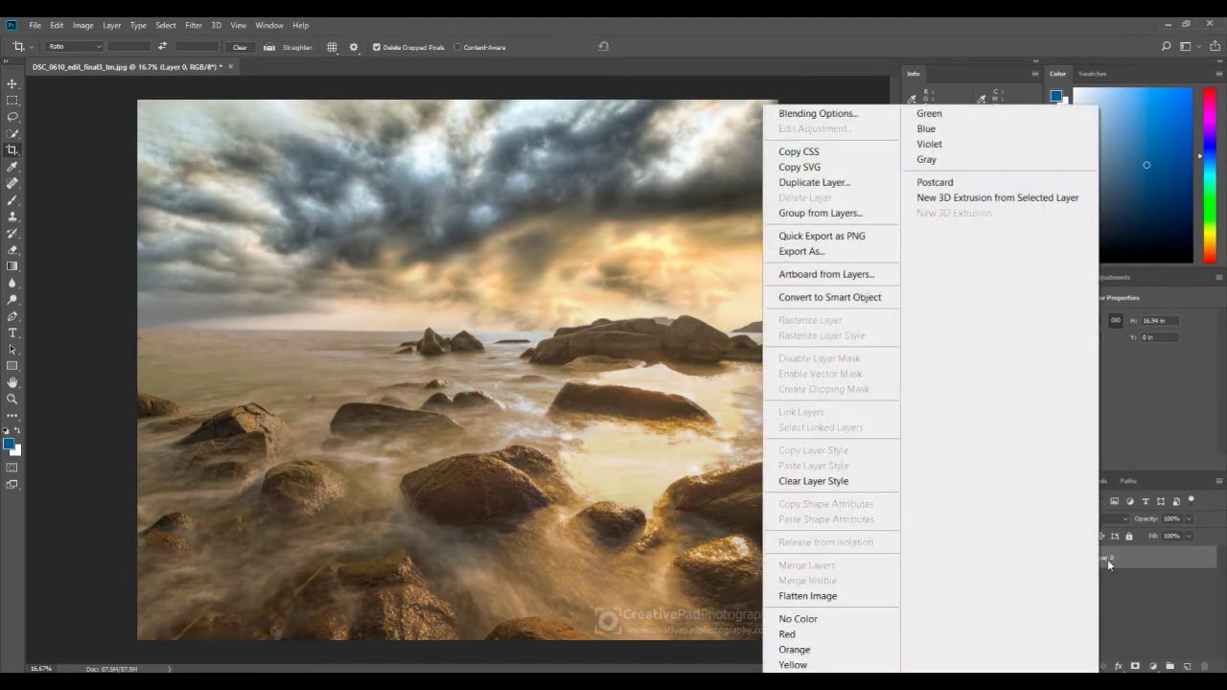
click(825, 182)
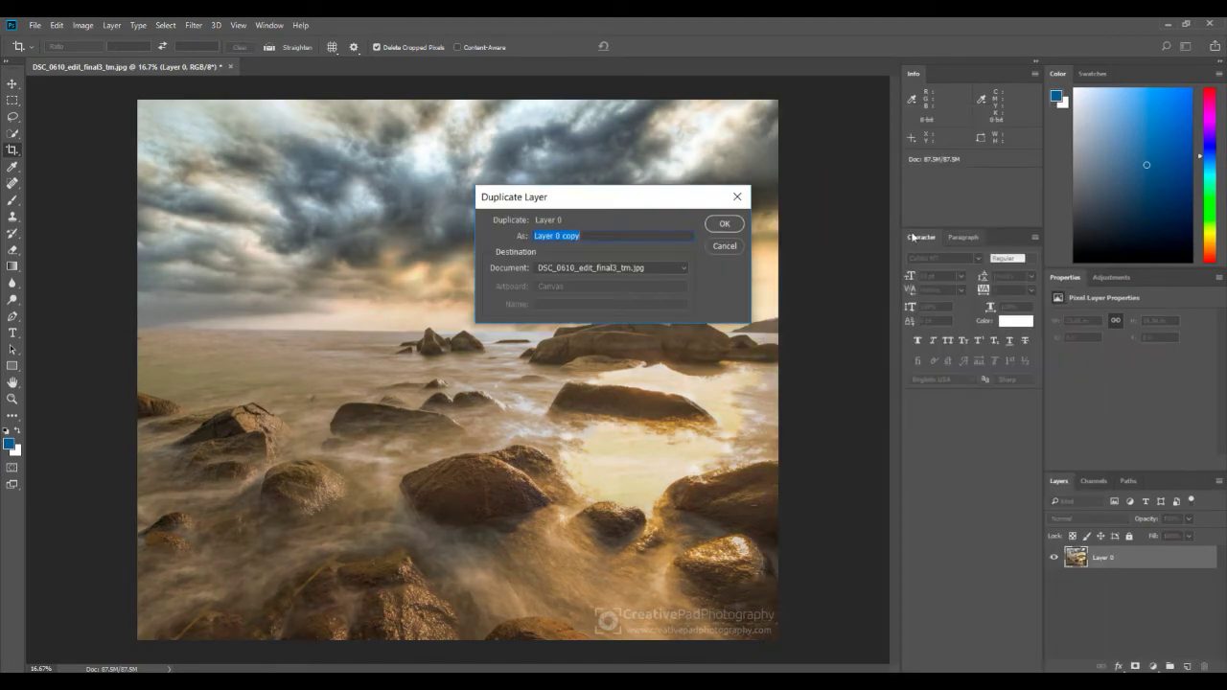
click(725, 223)
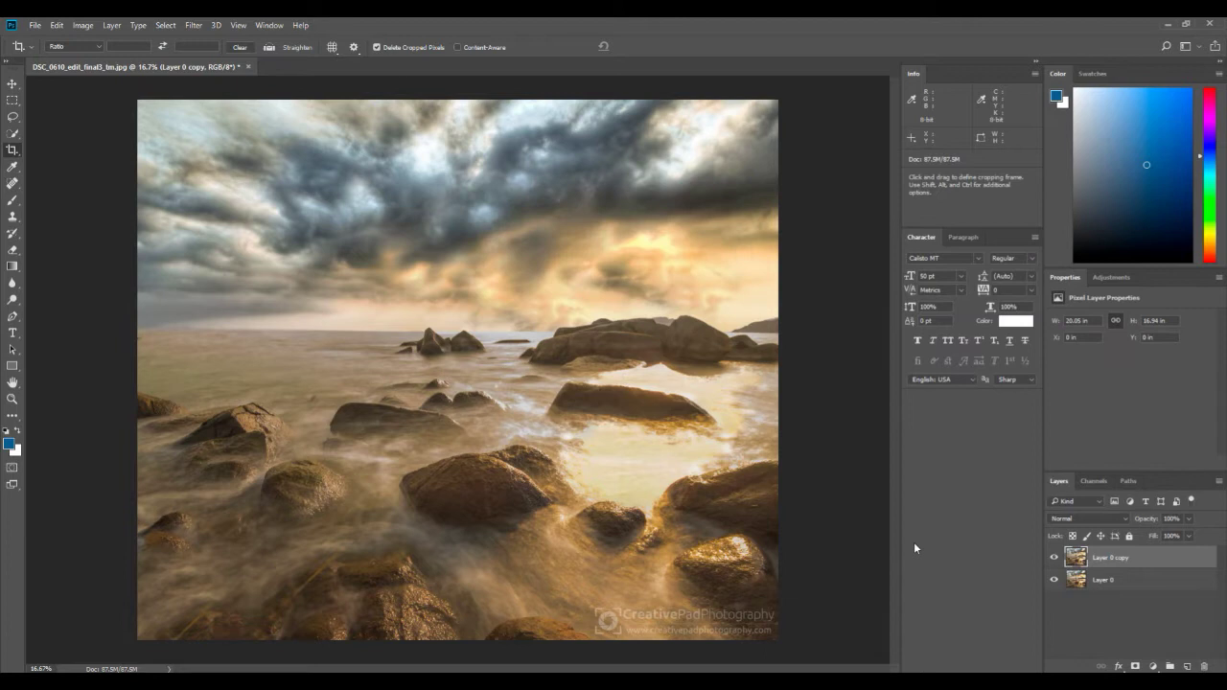
Add a Vibrance adjustment layer and try vibrance values of -54 and +4.
click(1155, 667)
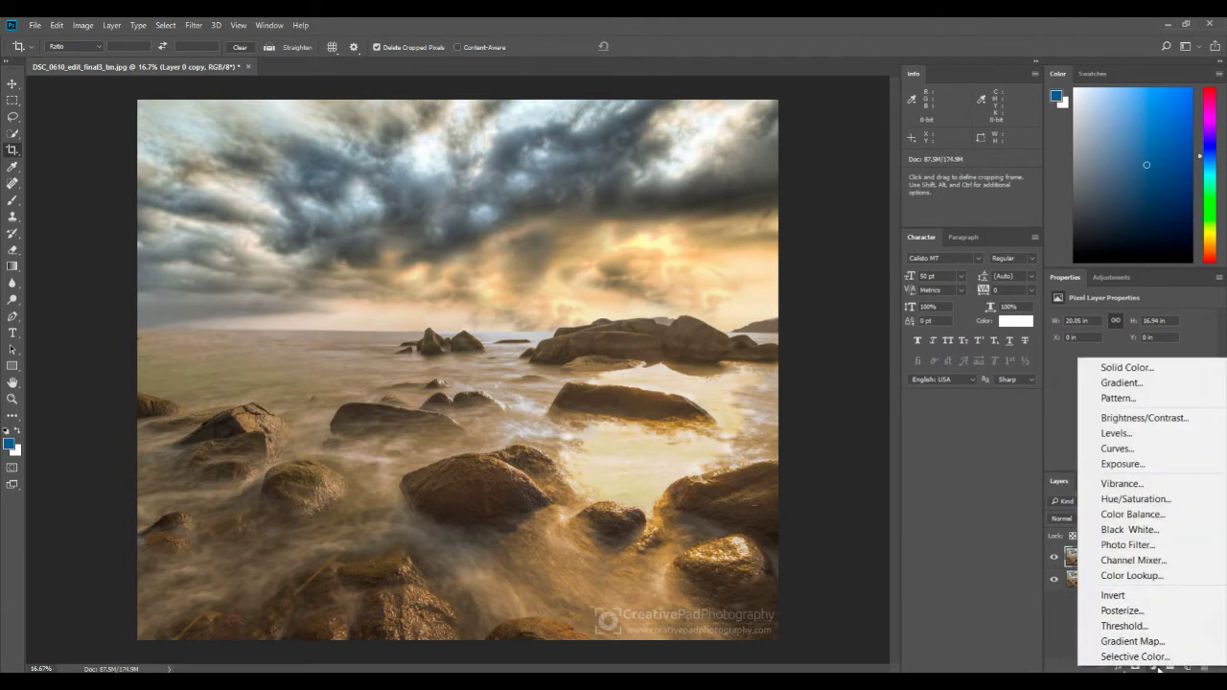
click(1119, 483)
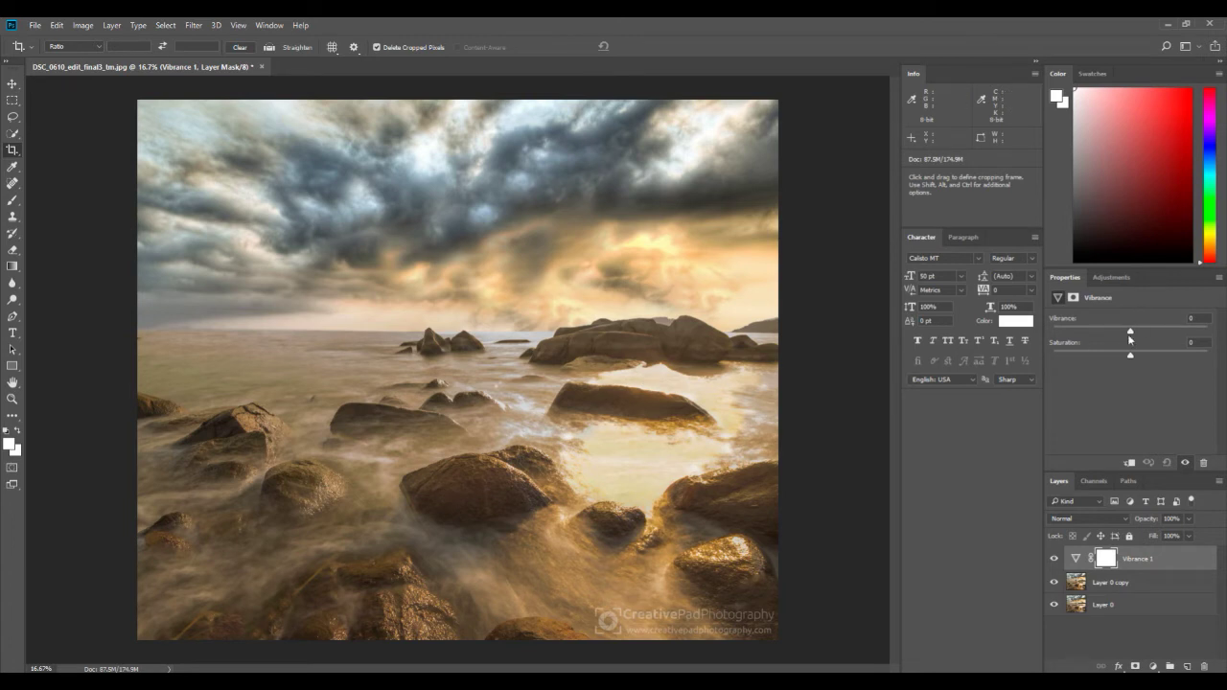
drag(1136, 329, 1158, 332)
drag(1132, 334, 1088, 332)
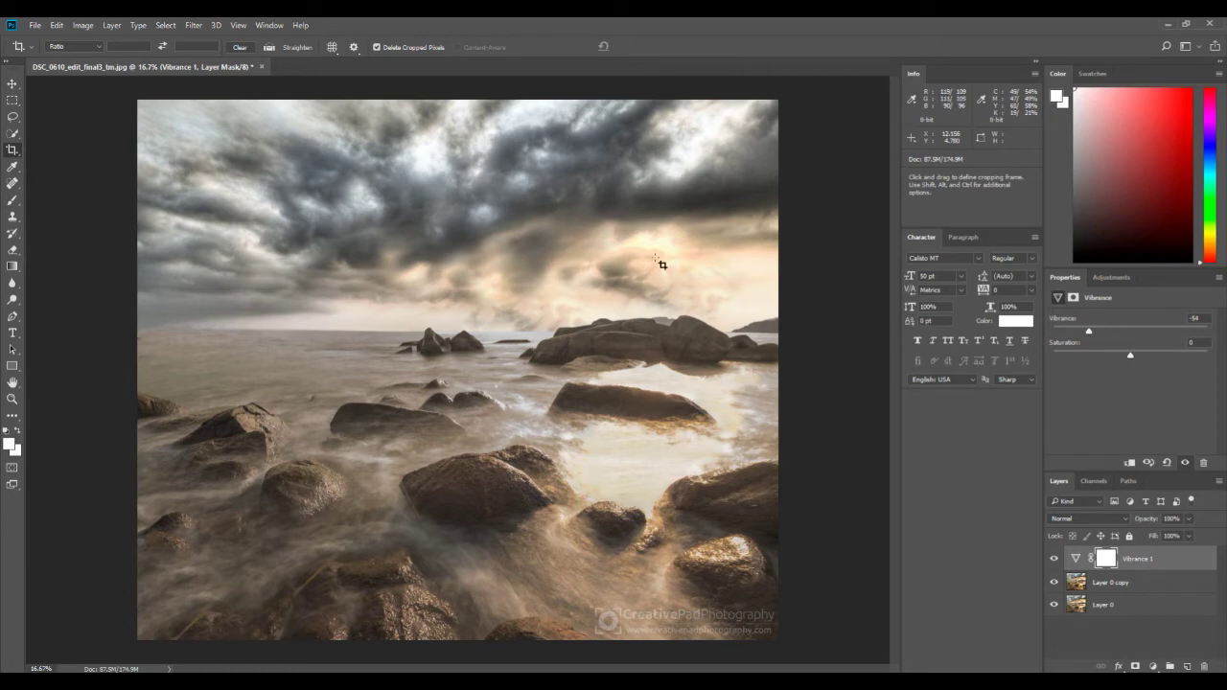
drag(1090, 332, 1122, 329)
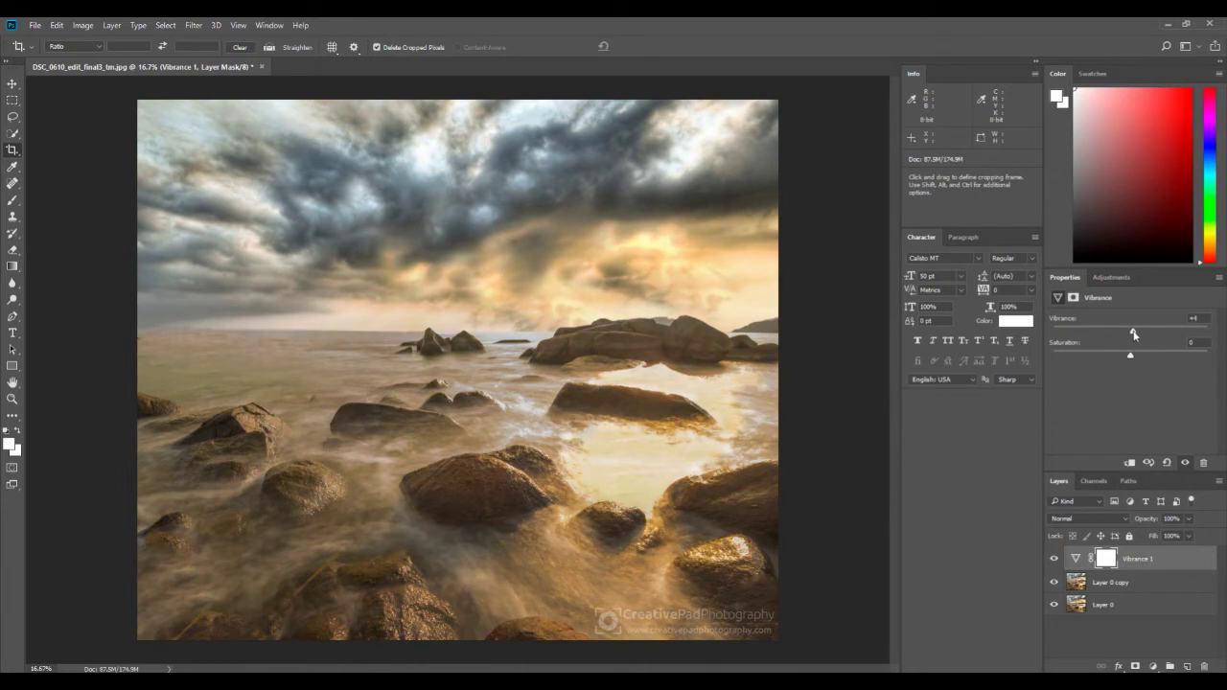
mouse_move(1127, 332)
mouse_down()
mouse_move(1171, 331)
mouse_move(1104, 330)
mouse_move(1134, 331)
mouse_up()
Raise the vibrance moderately and compare the image with the adjustment layer hidden and shown.
drag(1133, 332, 1156, 329)
click(1053, 559)
click(1053, 559)
click(1053, 560)
click(1053, 559)
Compare an even stronger vibrance with the original image and delete the Vibrance adjustment layer.
drag(1158, 333, 1175, 331)
click(1054, 559)
click(1054, 560)
click(1054, 559)
click(1054, 560)
drag(1155, 565, 1206, 665)
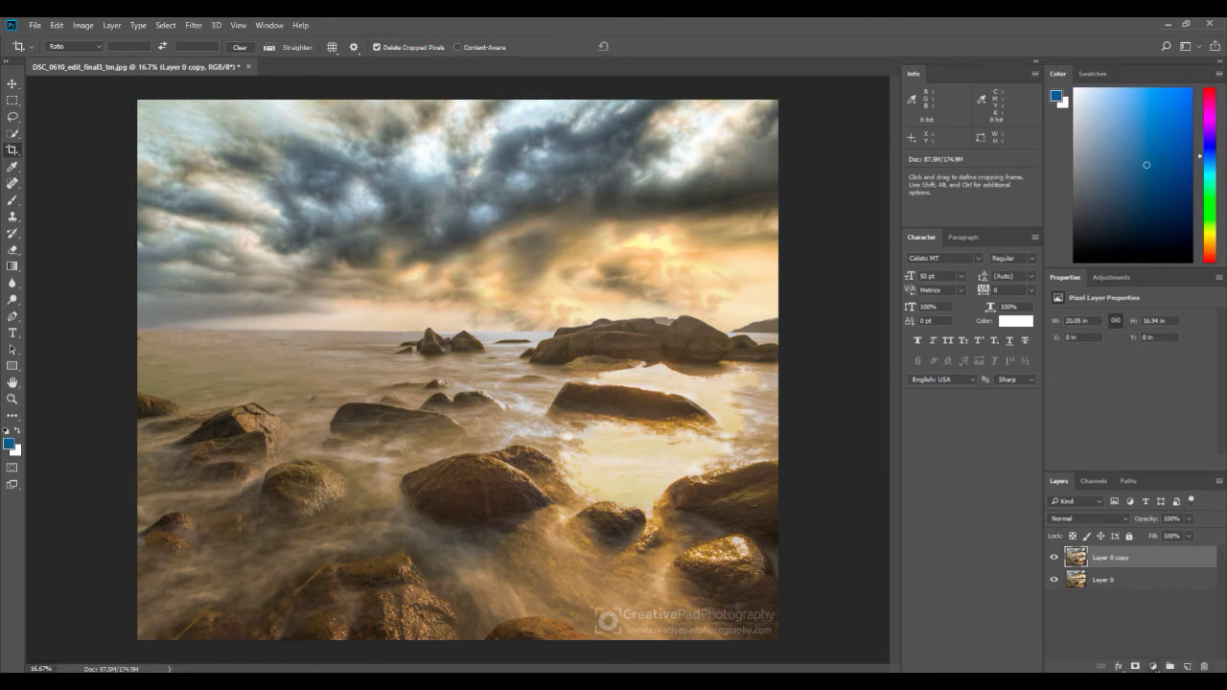
Add a Photo Filter adjustment layer above Layer 0 copy and compare the image with and without it.
click(1154, 665)
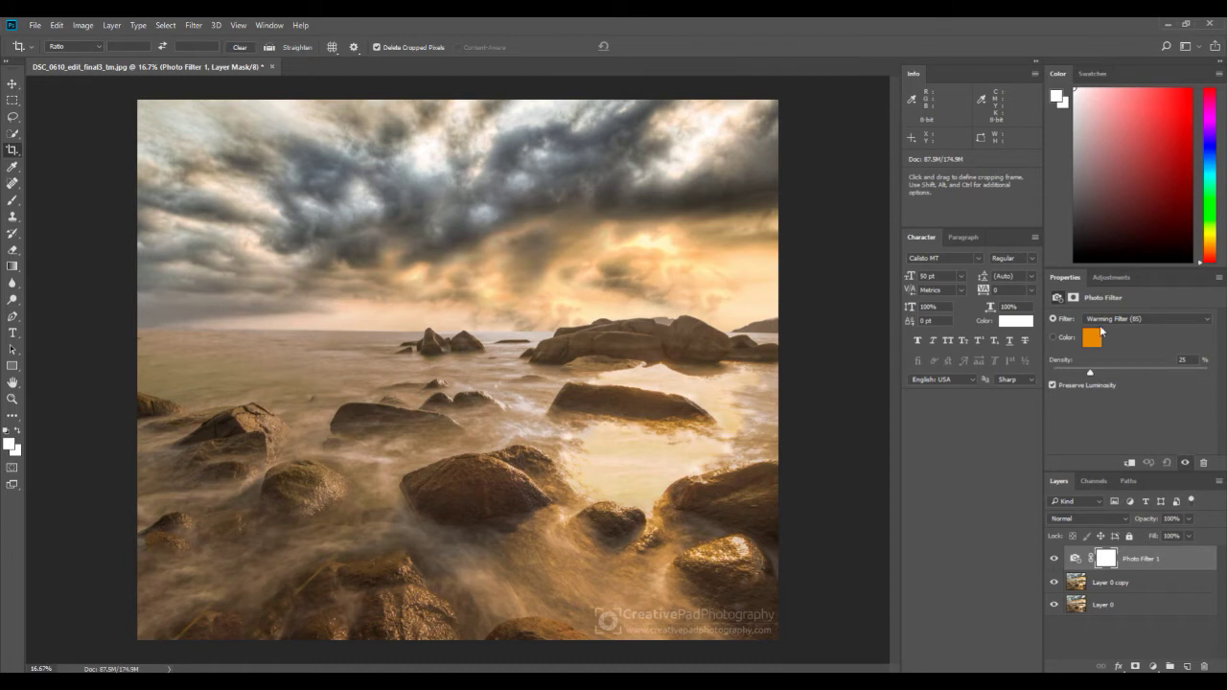
click(1054, 560)
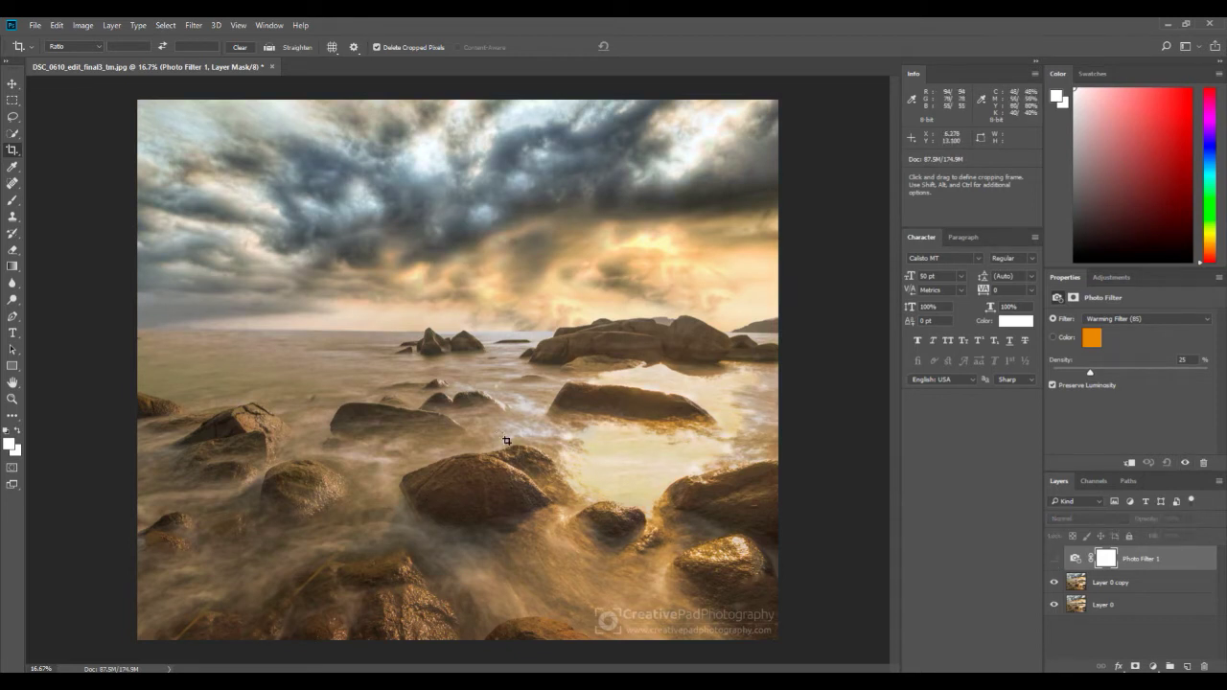
click(1054, 560)
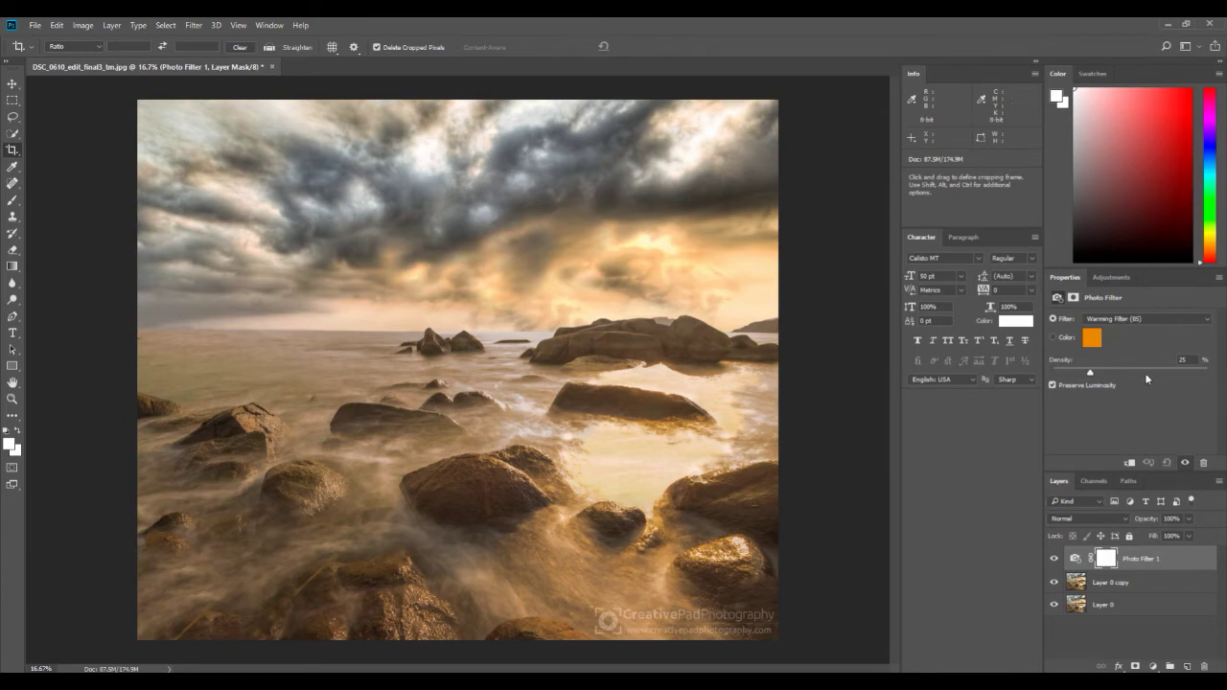
Try Warming Filter (LBA) and Warming Filter (81) on the Photo Filter layer, testing densities of 100% and 28%.
click(1104, 316)
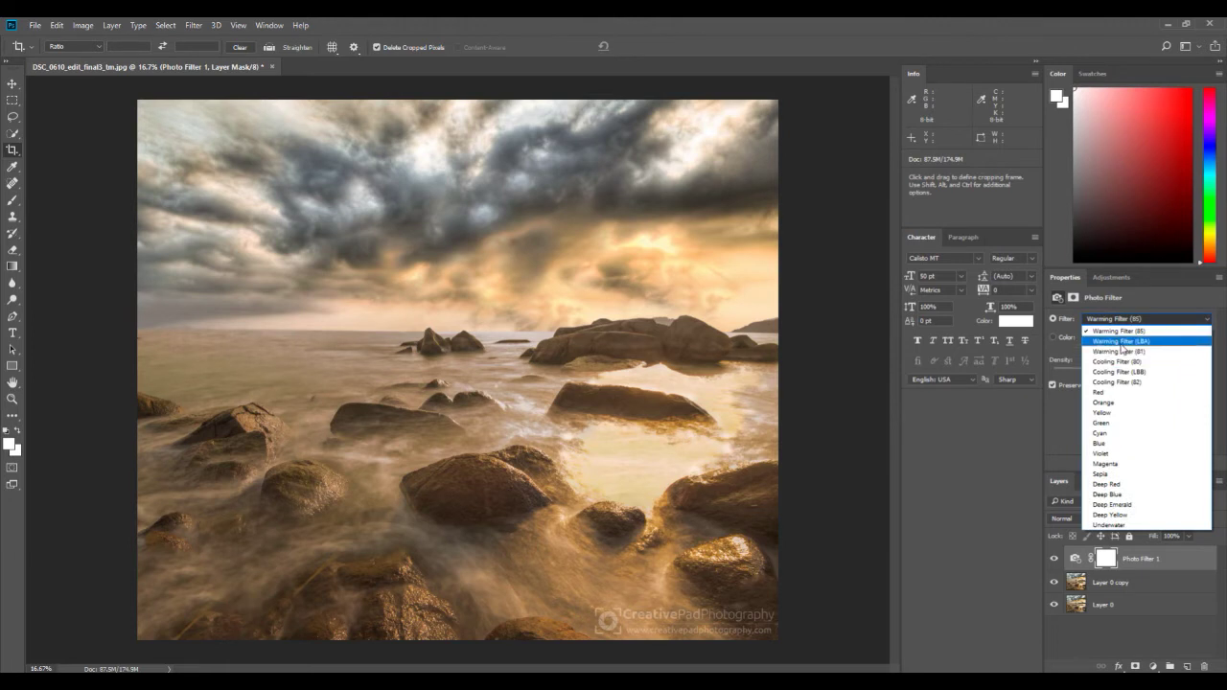
click(1121, 325)
click(1122, 324)
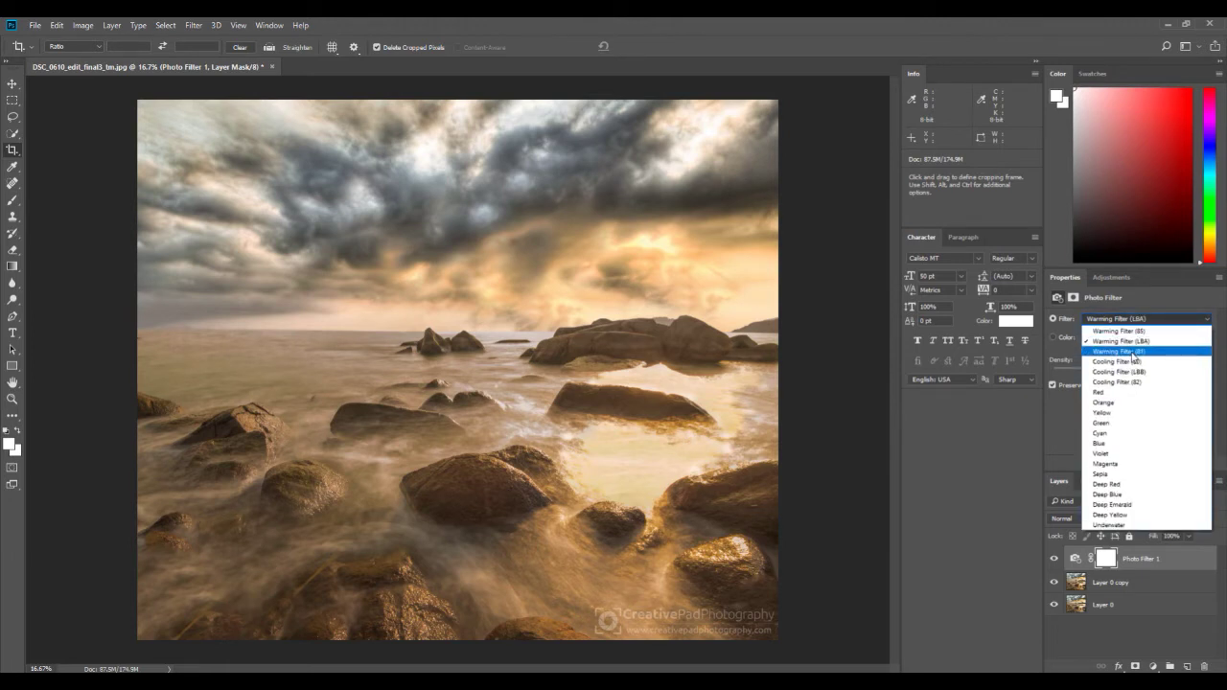
click(1130, 354)
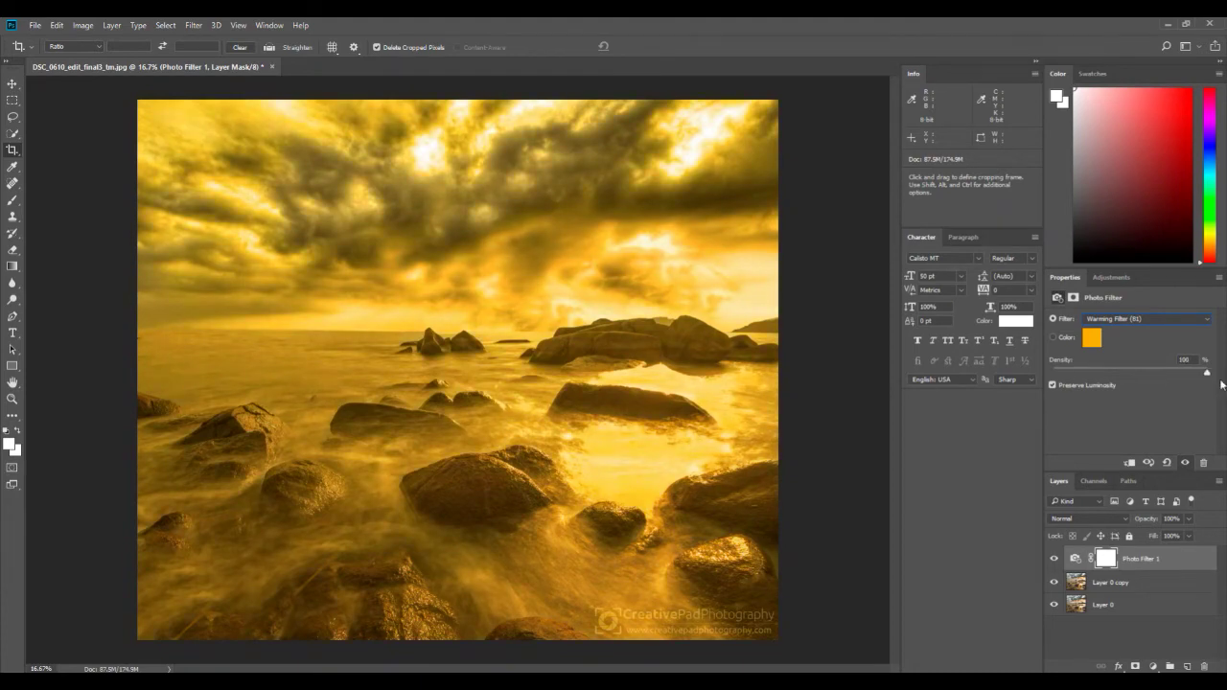
mouse_move(1094, 378)
mouse_down()
mouse_move(1048, 377)
mouse_move(1124, 372)
mouse_move(1078, 378)
mouse_move(1114, 373)
mouse_move(1081, 374)
mouse_move(1110, 375)
mouse_move(1096, 374)
mouse_up()
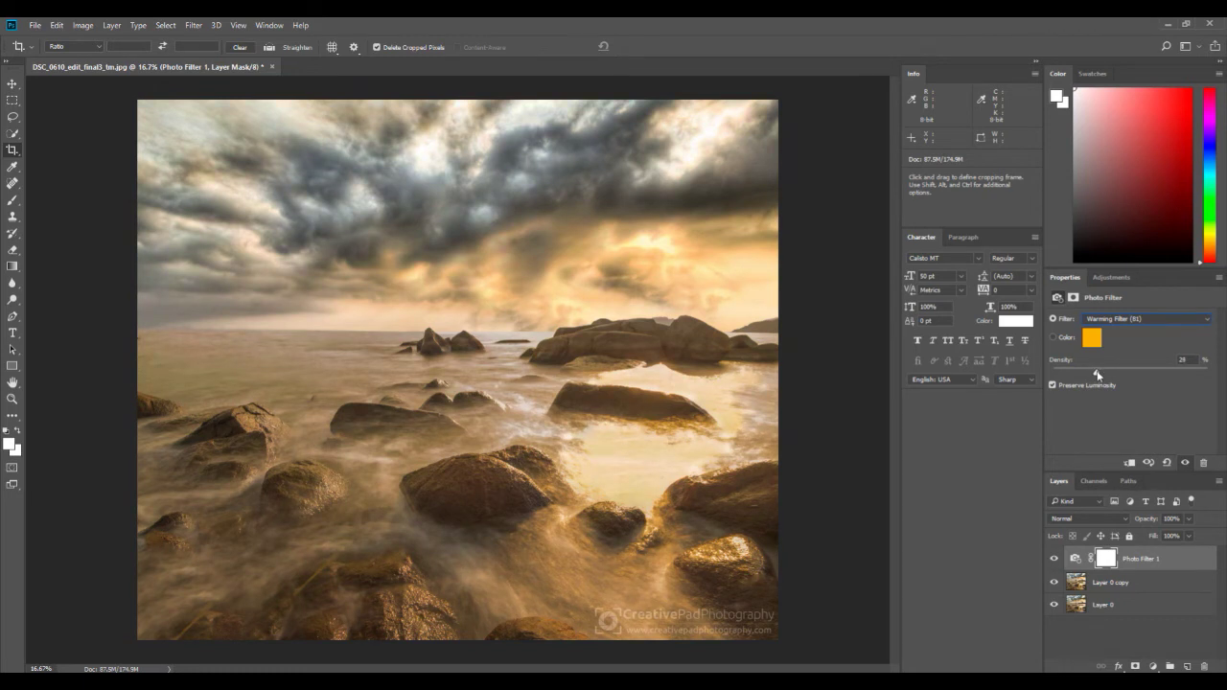
Switch the photo filter to Cooling Filter (LBB), trying a density of 45% before lowering it.
click(1133, 323)
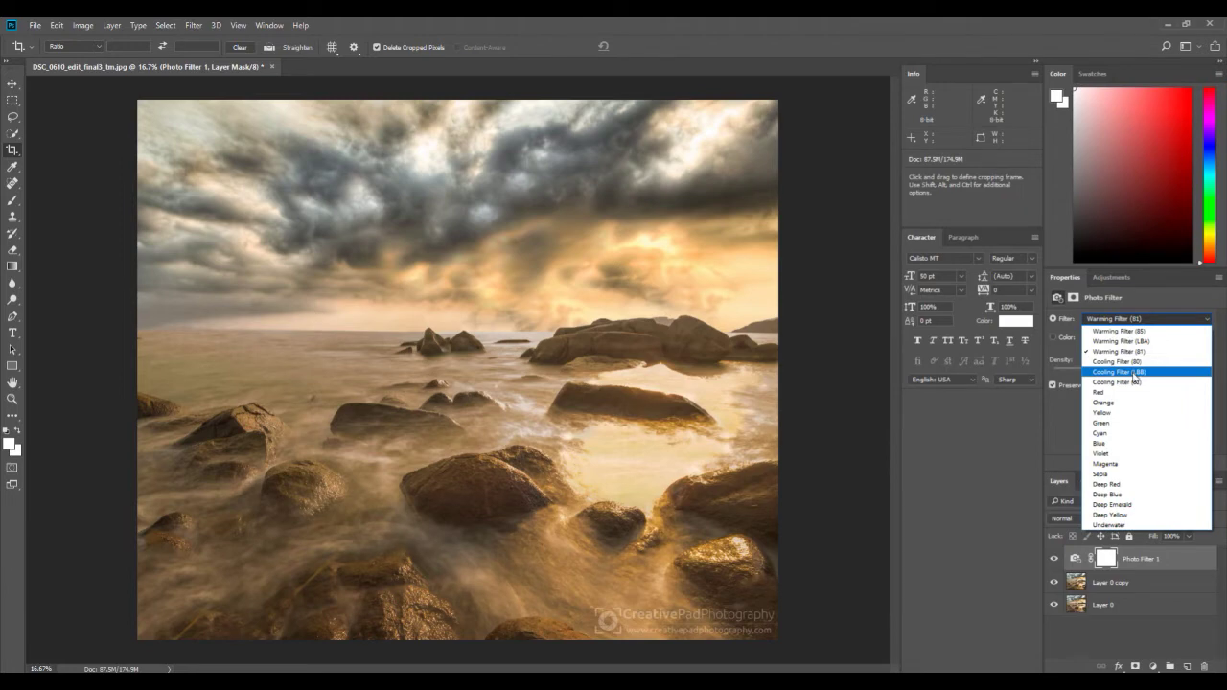
click(1118, 372)
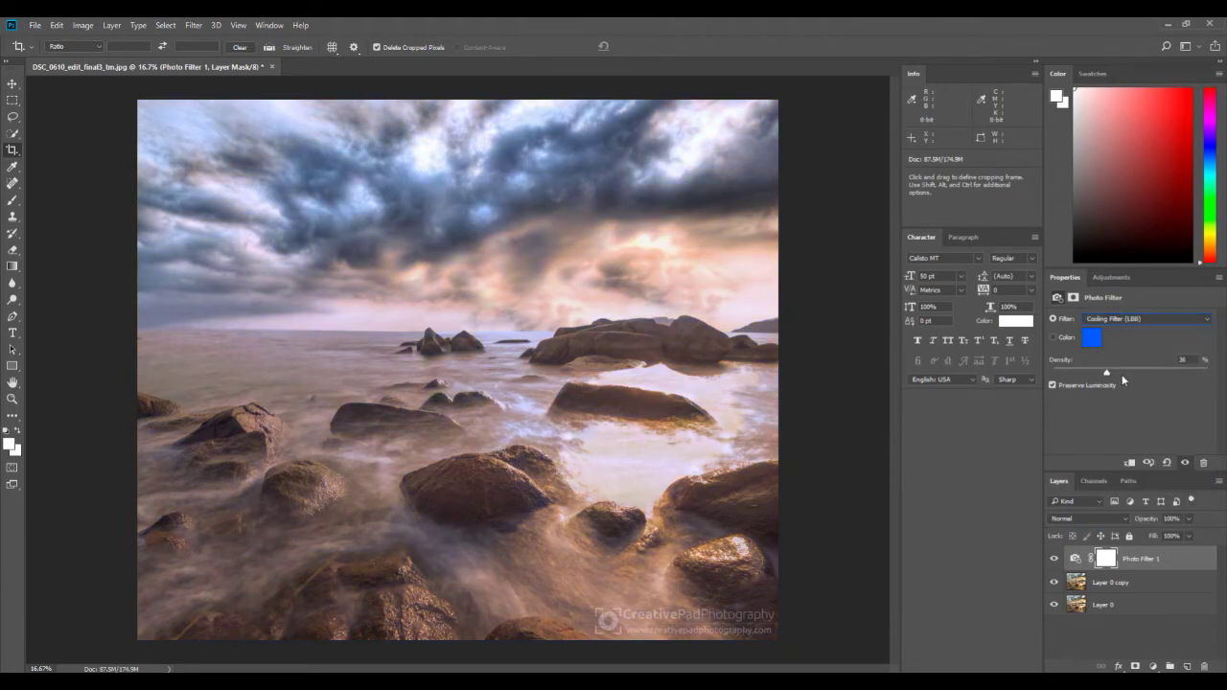
drag(1153, 379, 1124, 379)
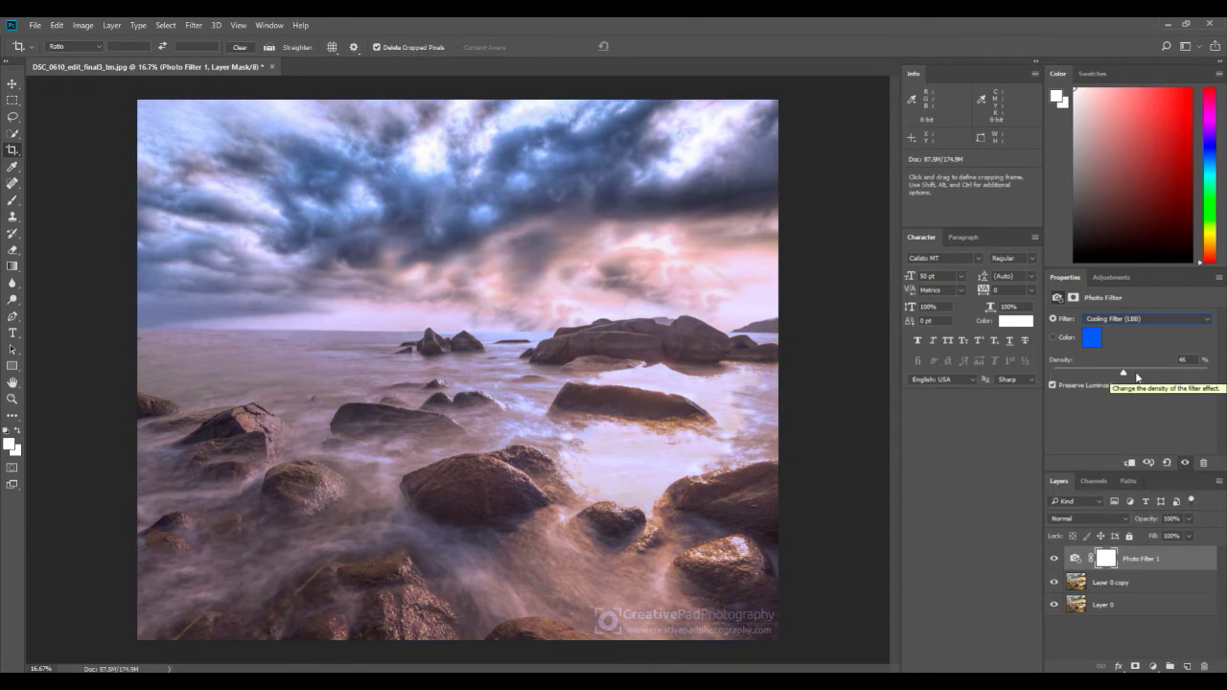
drag(1123, 374, 1098, 380)
Switch the Photo Filter layer from a preset to a custom colour and pick a bright green.
click(1128, 327)
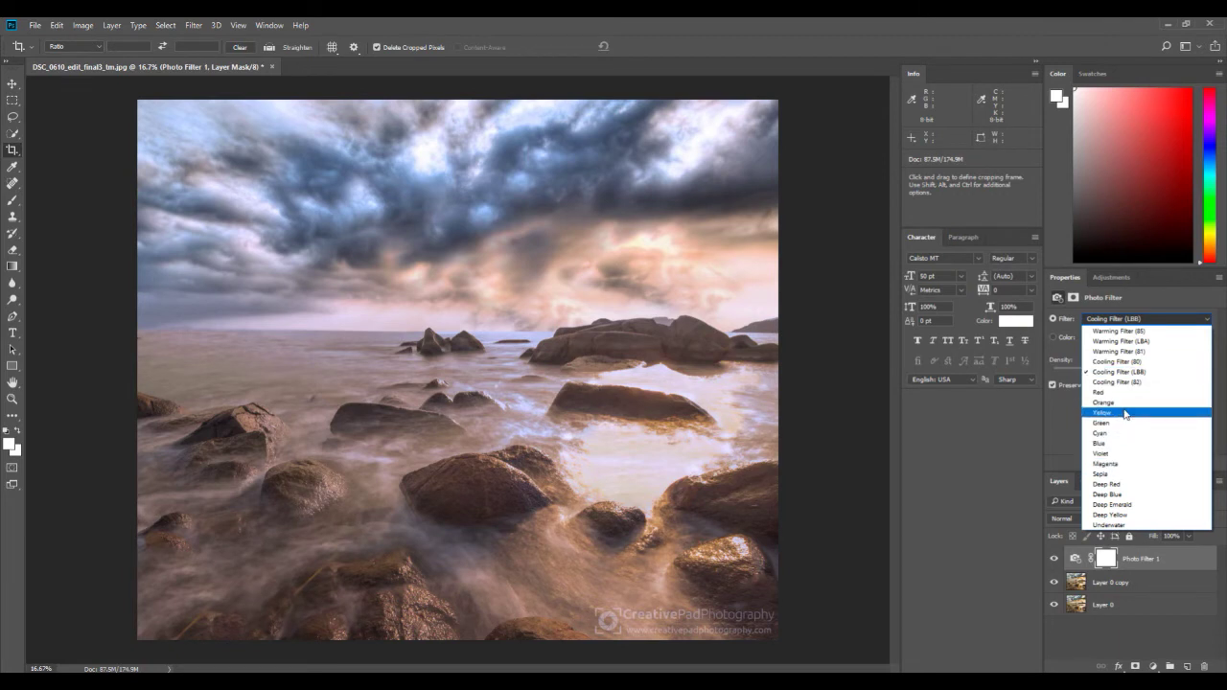
click(1056, 341)
click(1091, 338)
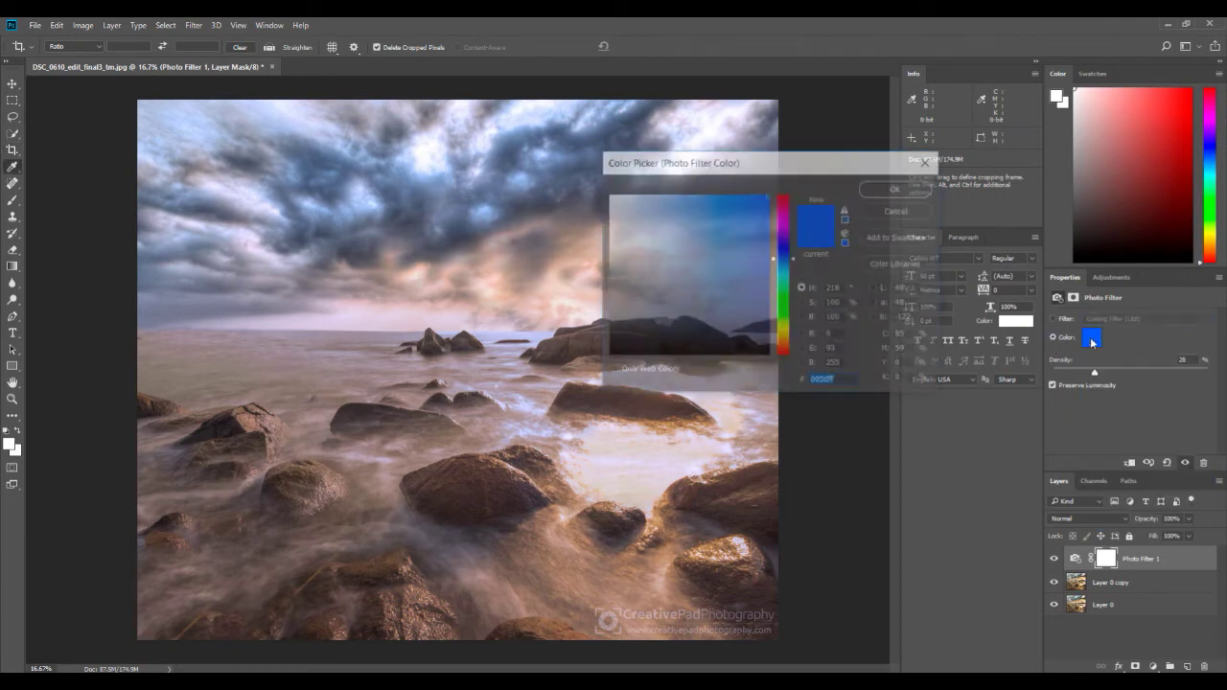
drag(799, 282, 786, 313)
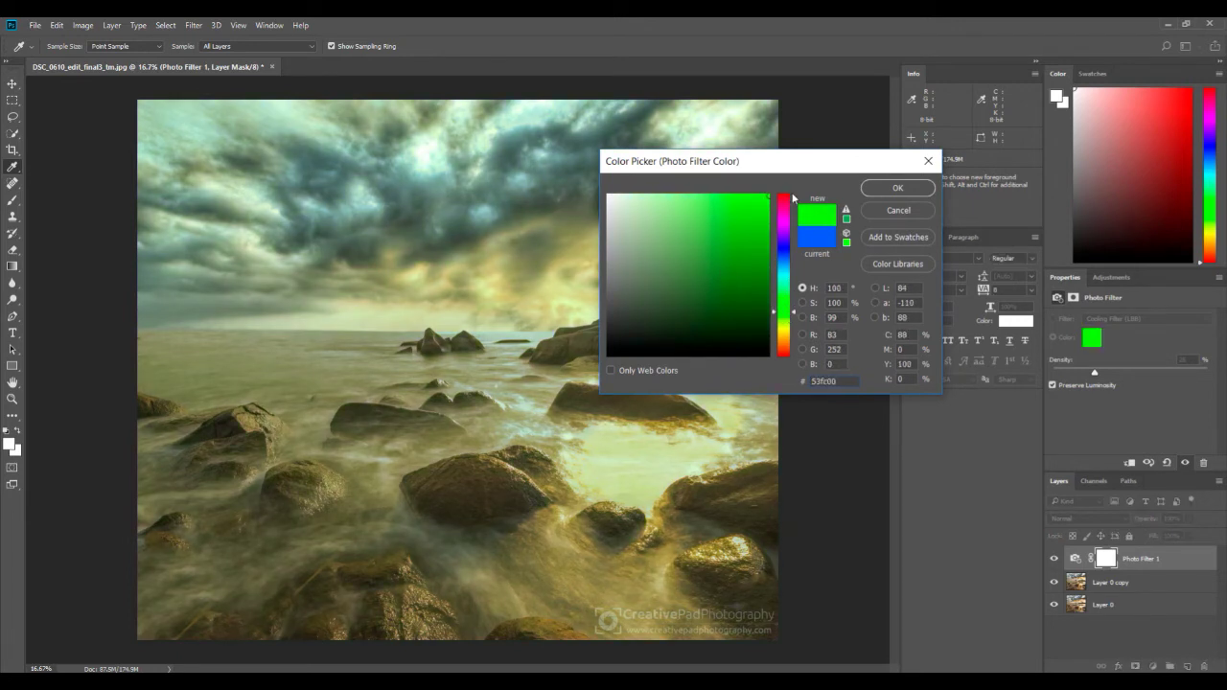
click(872, 189)
key(c)
Try the green photo filter at densities of 45%, 37% and 12%, then lower the density to zero.
drag(1151, 367, 1030, 365)
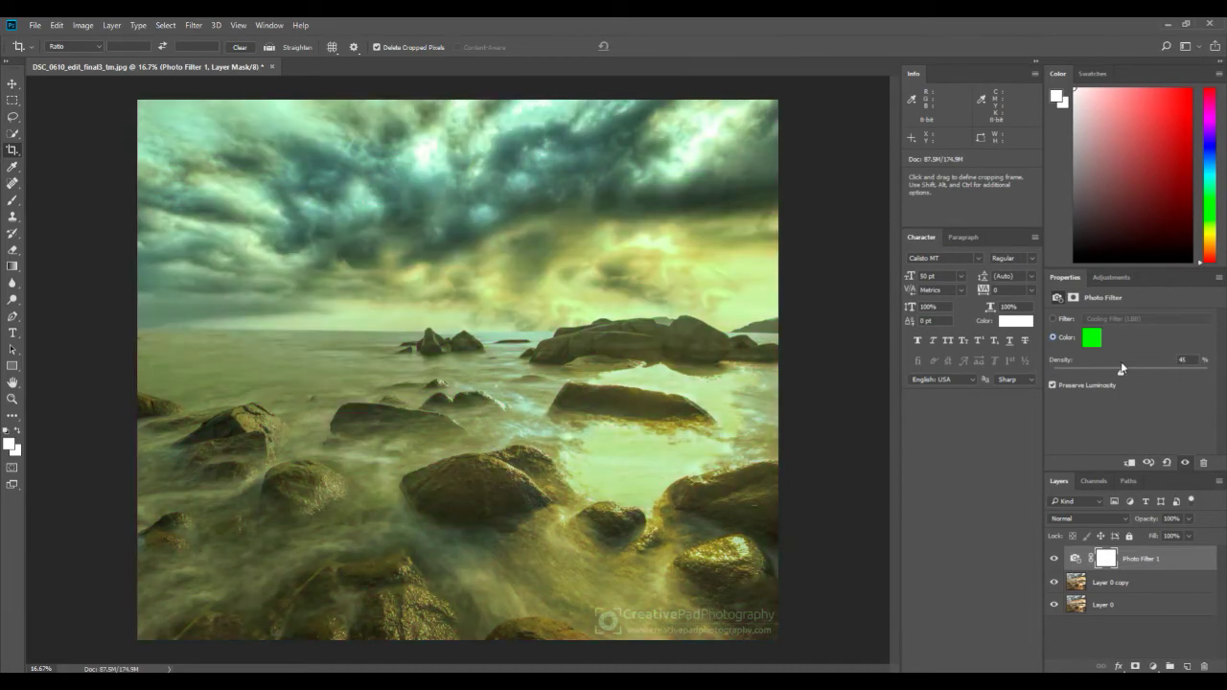
drag(1158, 371, 1087, 377)
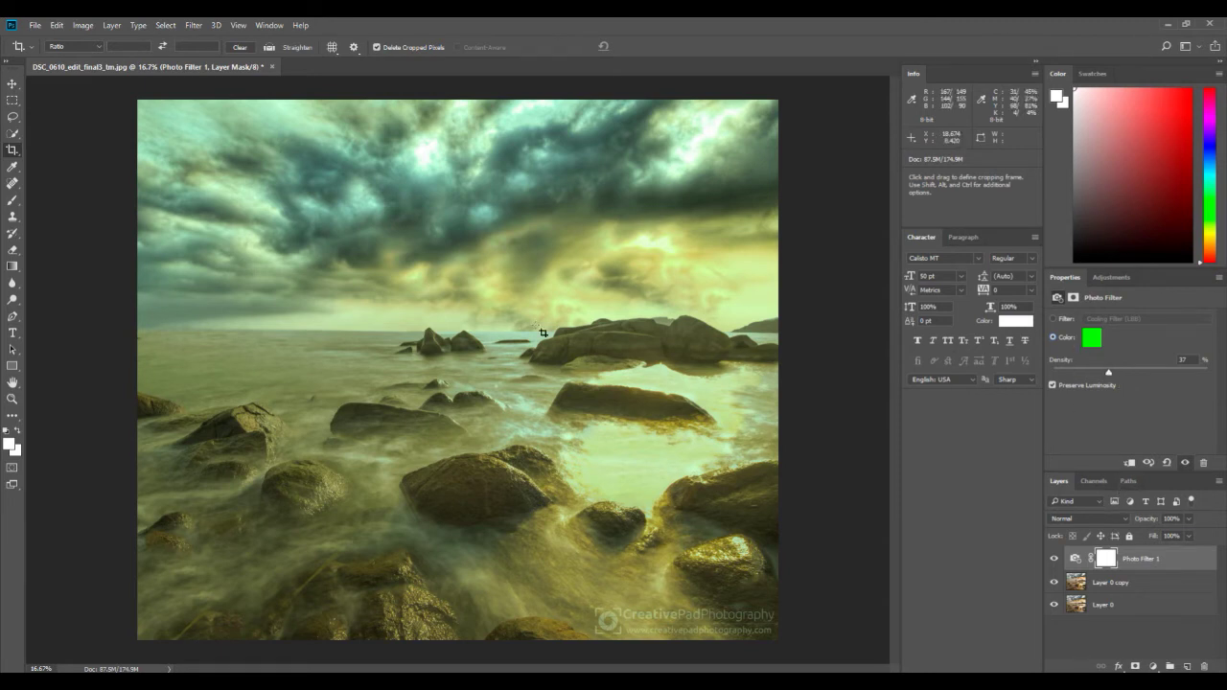
drag(1071, 369, 1069, 370)
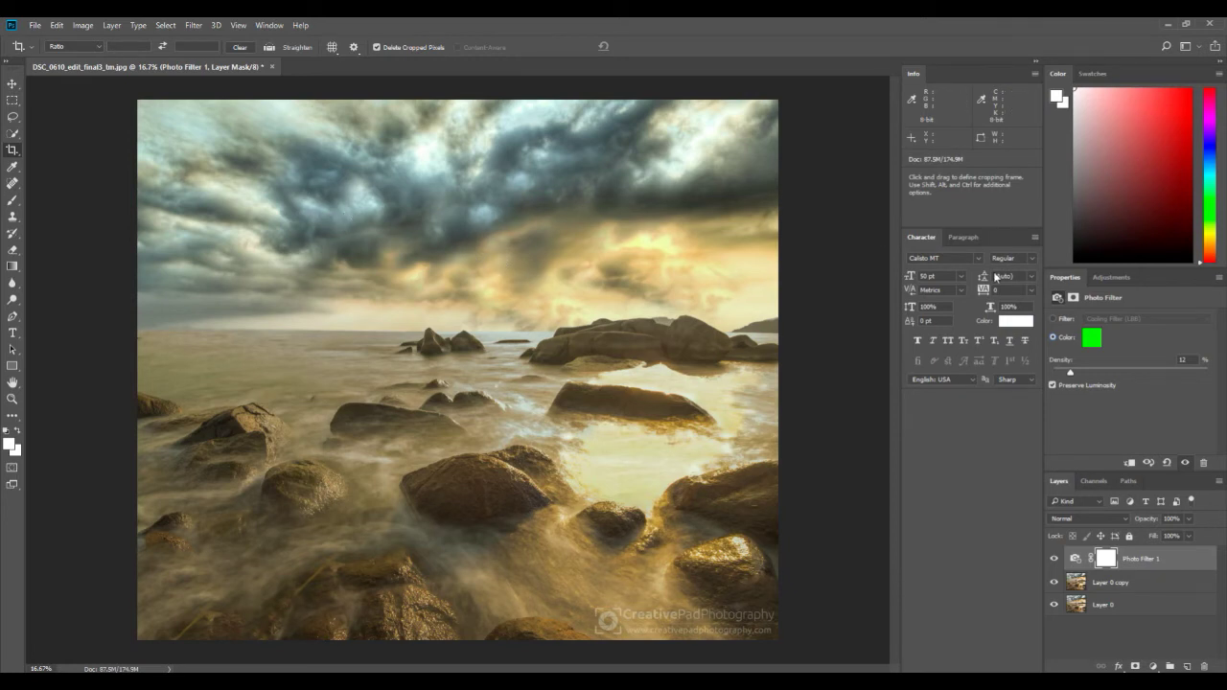
drag(1072, 370, 1028, 365)
Return the Photo Filter layer to presets, trying Yellow before choosing Orange, and raise its density to 63%.
click(1069, 322)
click(1102, 320)
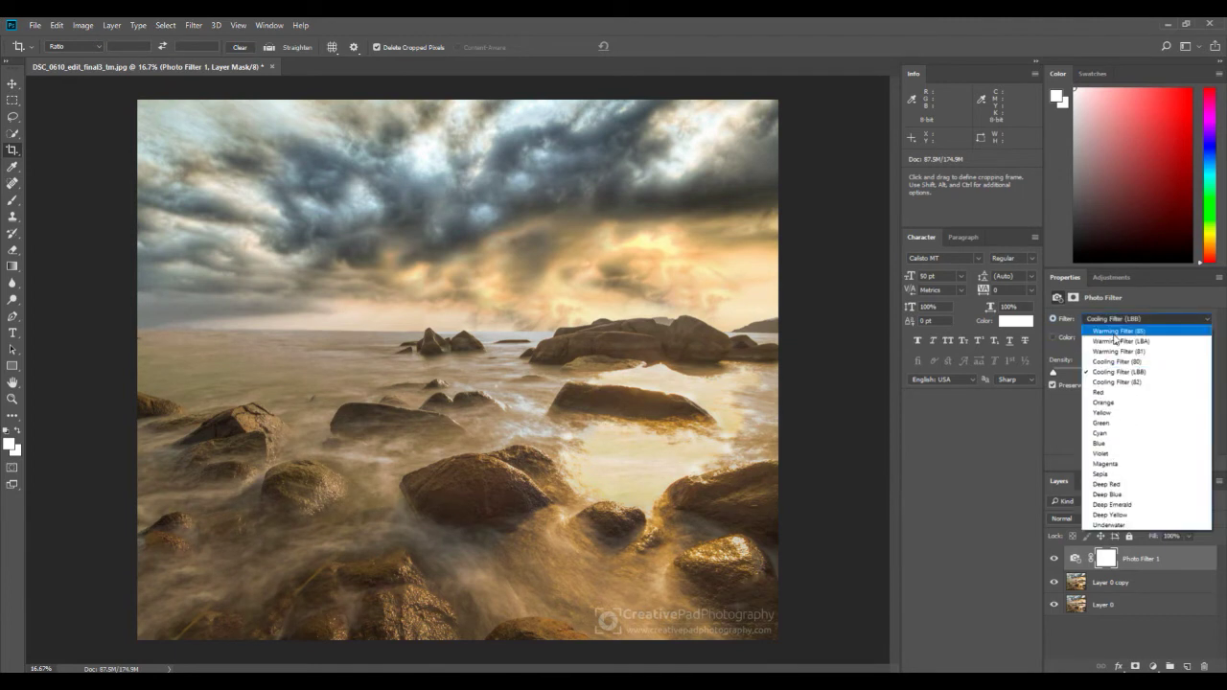
click(1145, 411)
click(1112, 325)
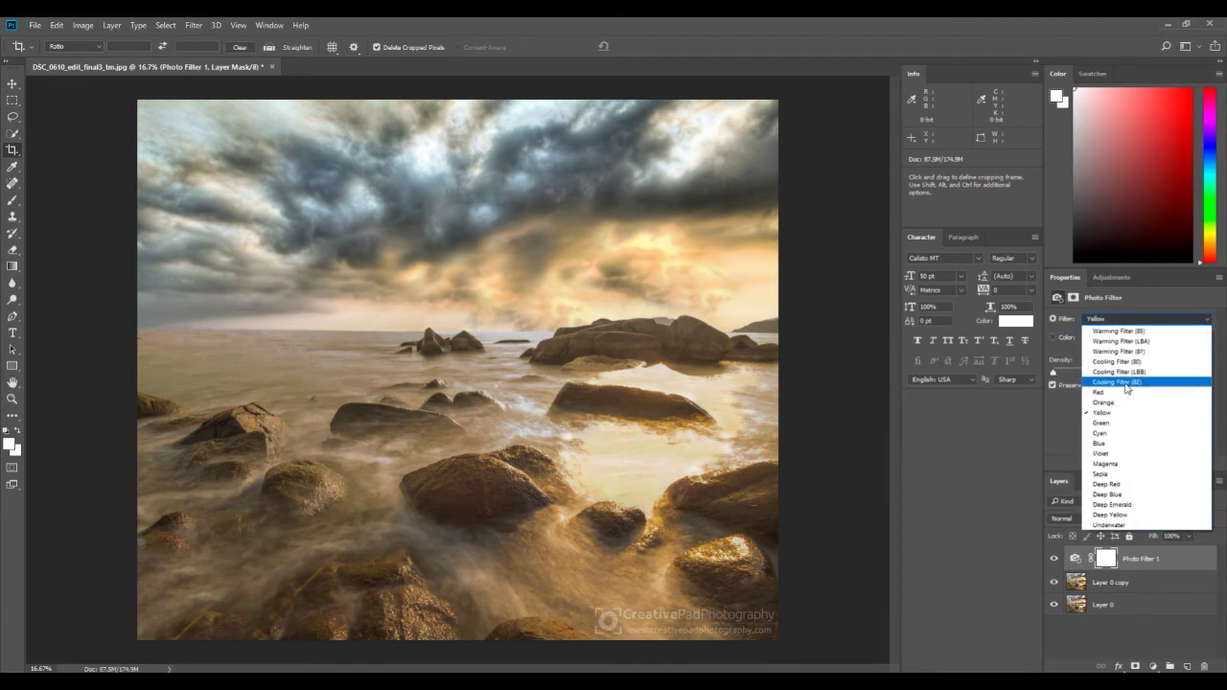
click(1122, 389)
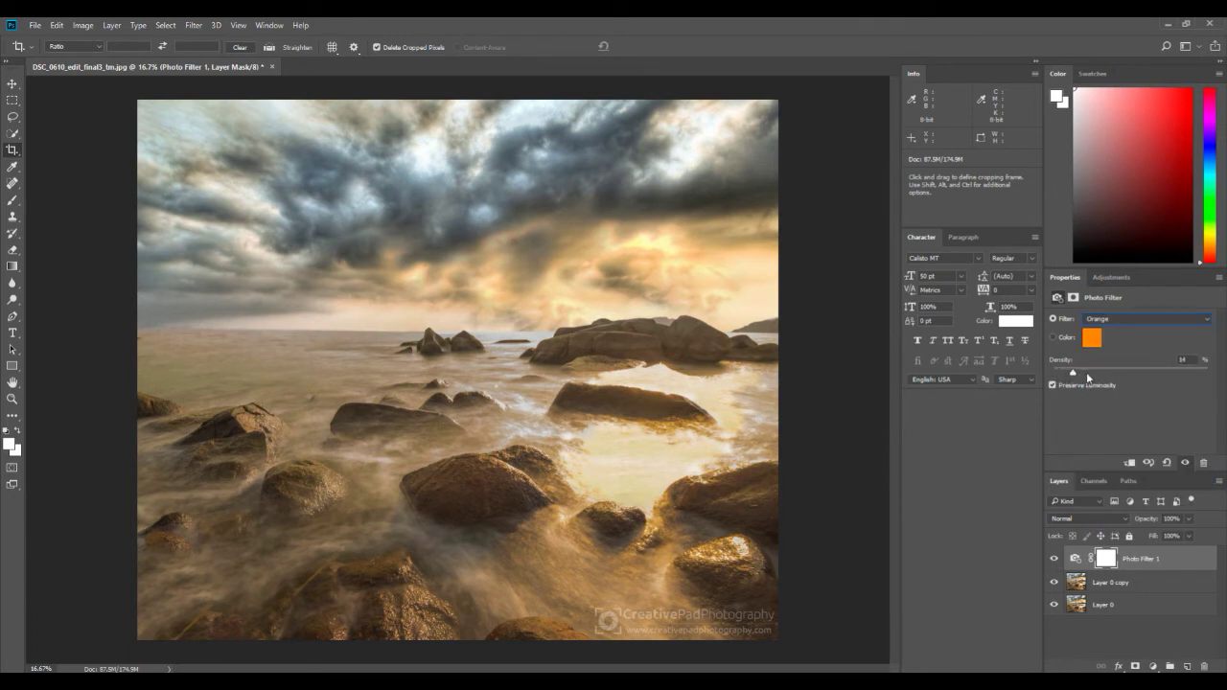
mouse_move(1116, 380)
mouse_down()
mouse_move(1069, 379)
mouse_move(1129, 373)
mouse_up()
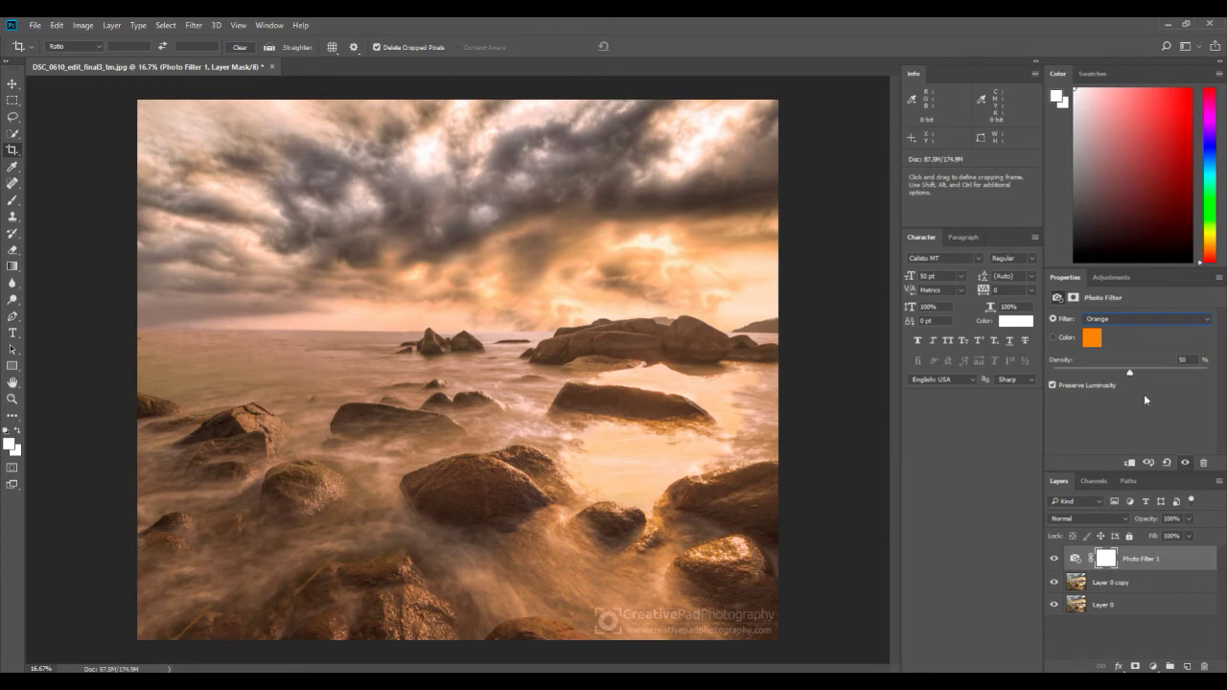
mouse_move(1129, 372)
mouse_down()
mouse_move(1095, 376)
mouse_move(1150, 376)
mouse_up()
Duplicate Layer 0 copy and move the duplicate above the Photo Filter 1 layer.
click(1117, 588)
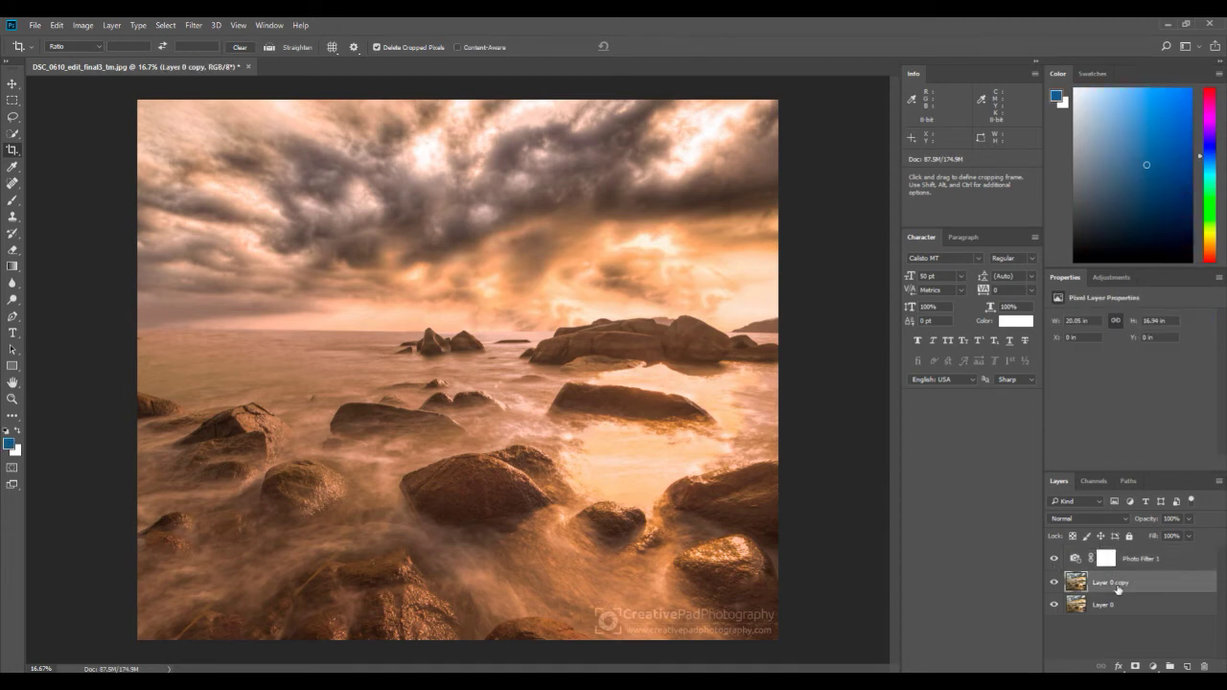
click(1053, 558)
right_click(1136, 591)
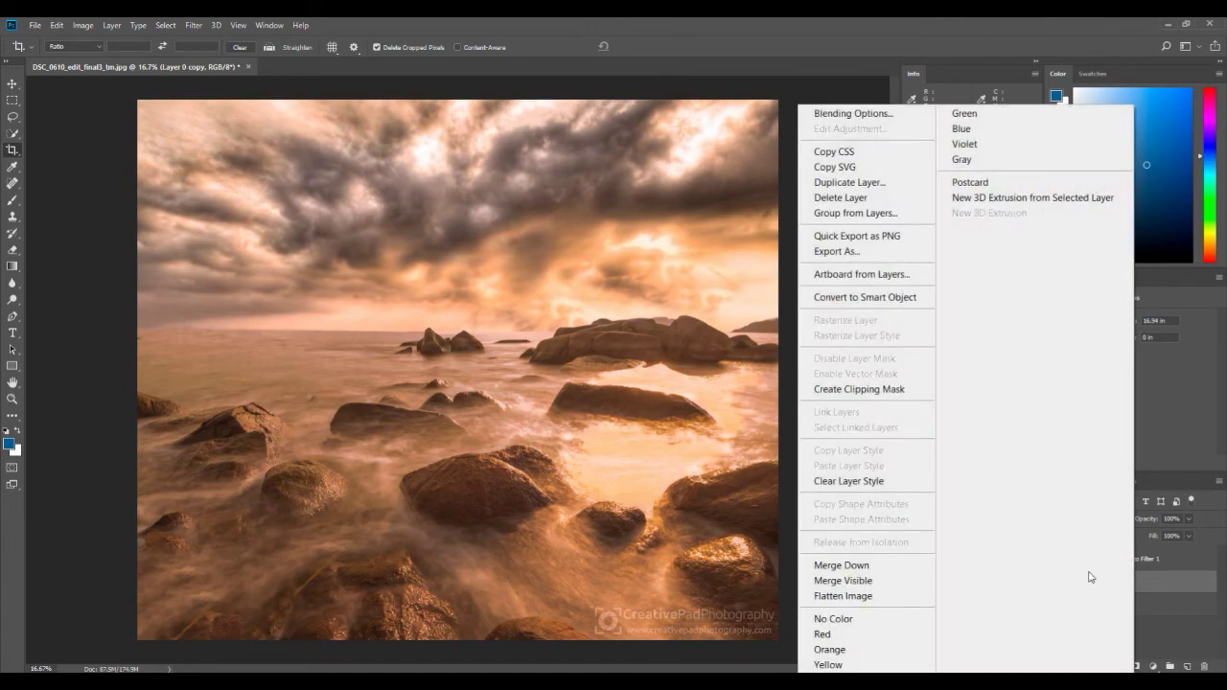
click(849, 182)
click(724, 224)
drag(1157, 588, 1155, 563)
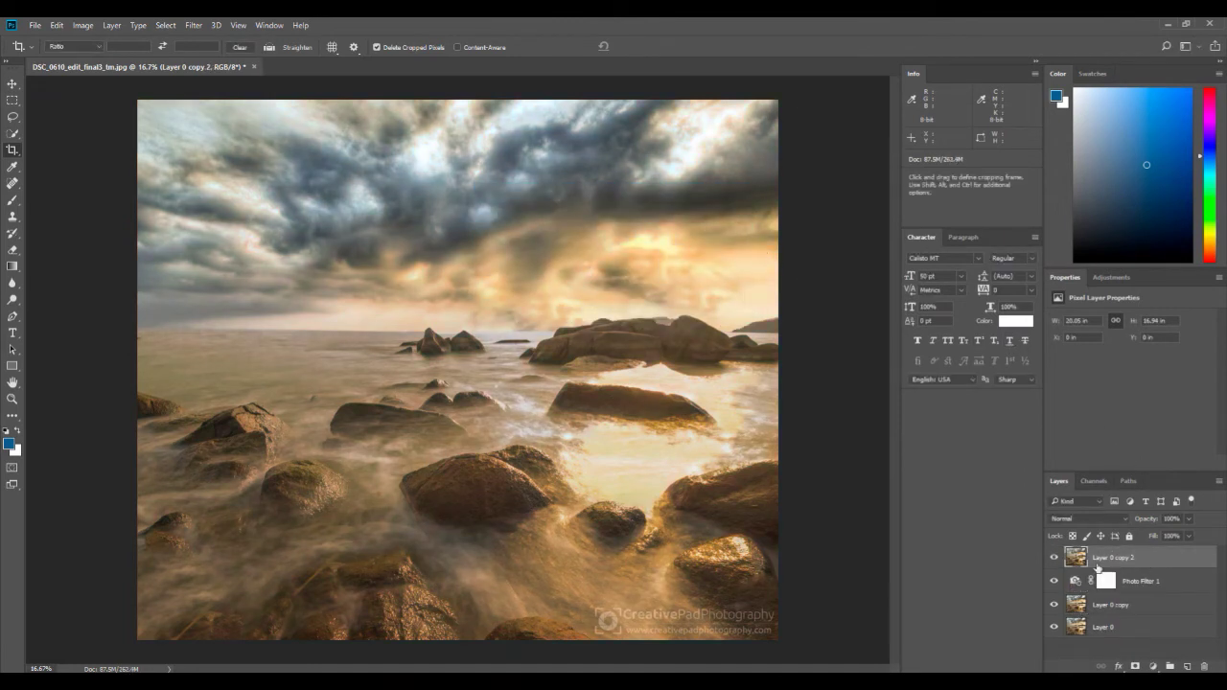
Erase the sky on Layer 0 copy 2 with the Eraser tool at 71% opacity, exposing the filtered image beneath.
click(13, 250)
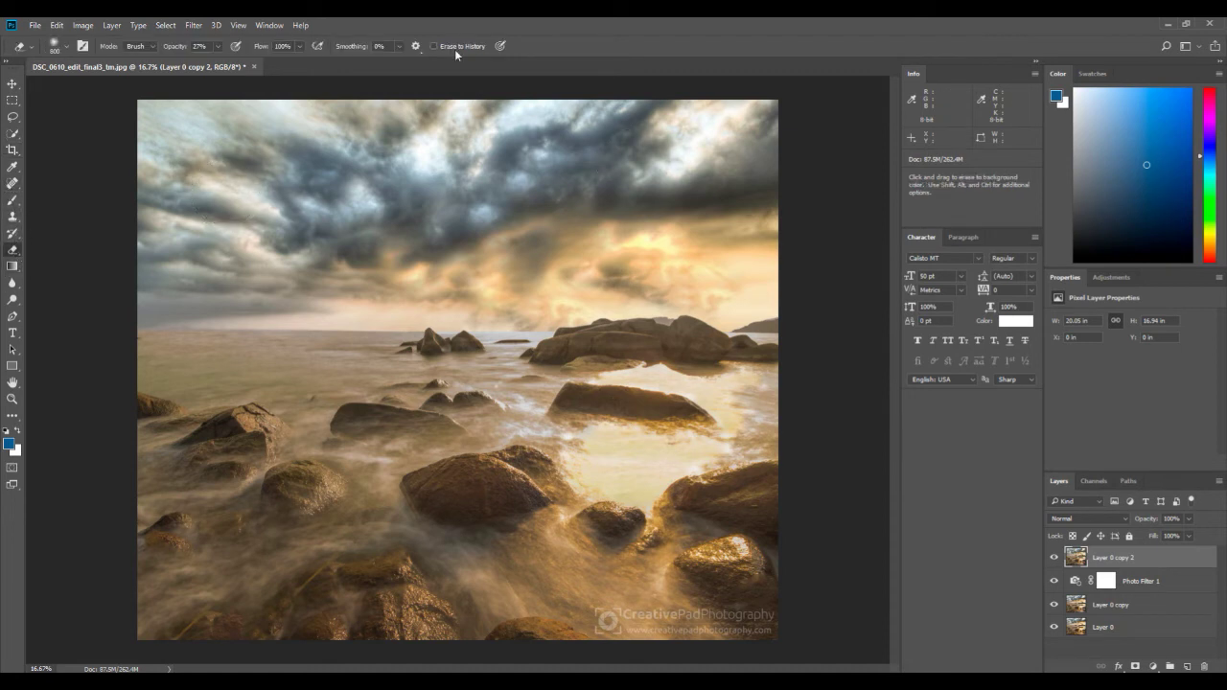
click(217, 46)
drag(218, 64, 251, 65)
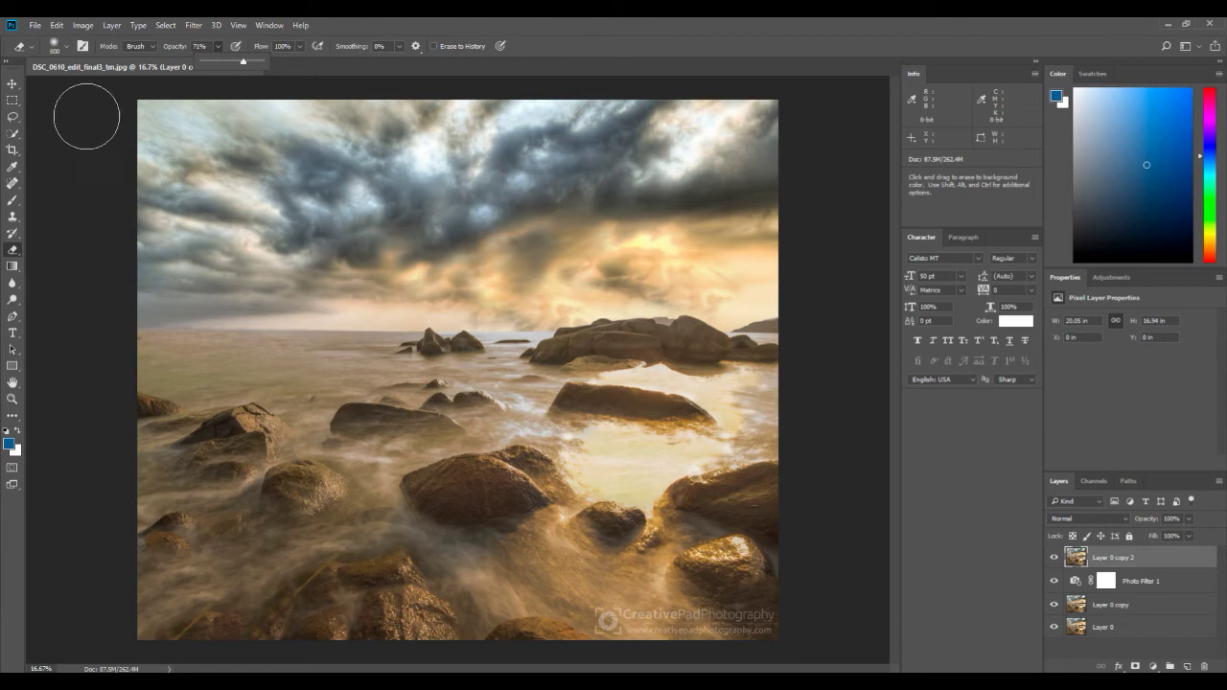
mouse_move(122, 121)
mouse_down()
mouse_move(174, 96)
mouse_move(419, 94)
mouse_move(589, 116)
mouse_up()
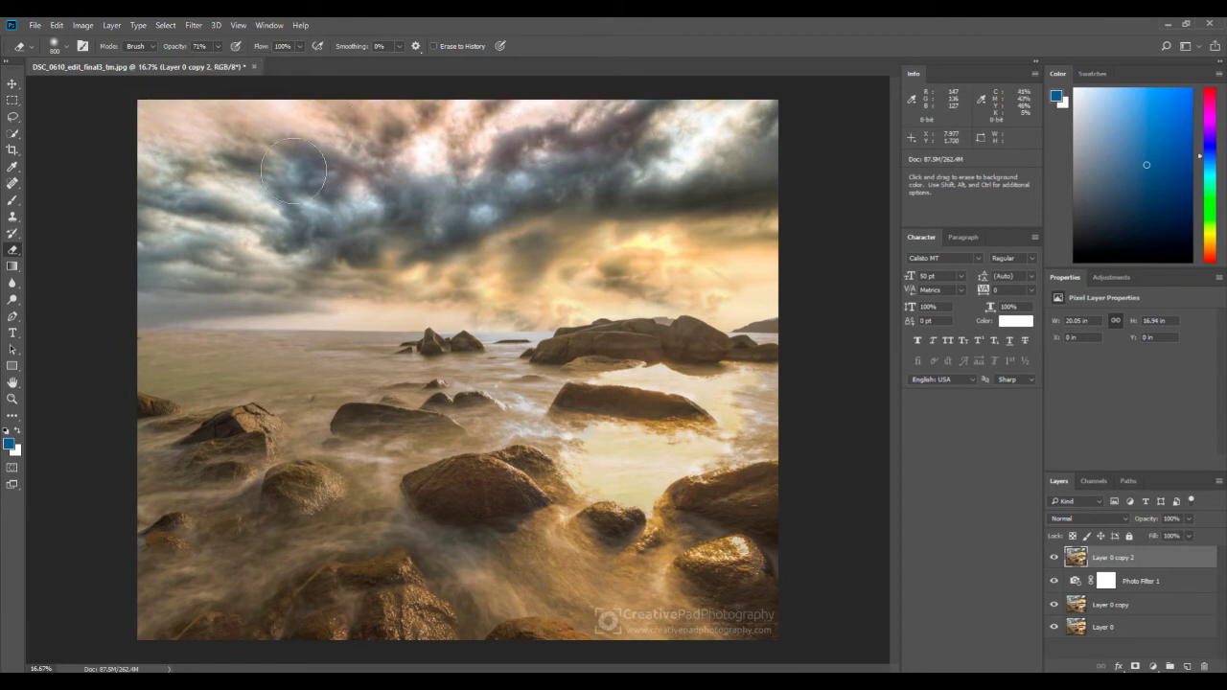
mouse_move(137, 217)
mouse_down()
mouse_move(119, 257)
mouse_move(147, 275)
mouse_move(295, 220)
mouse_move(430, 196)
mouse_move(506, 155)
mouse_move(421, 202)
mouse_move(439, 219)
mouse_move(515, 168)
mouse_move(745, 134)
mouse_up()
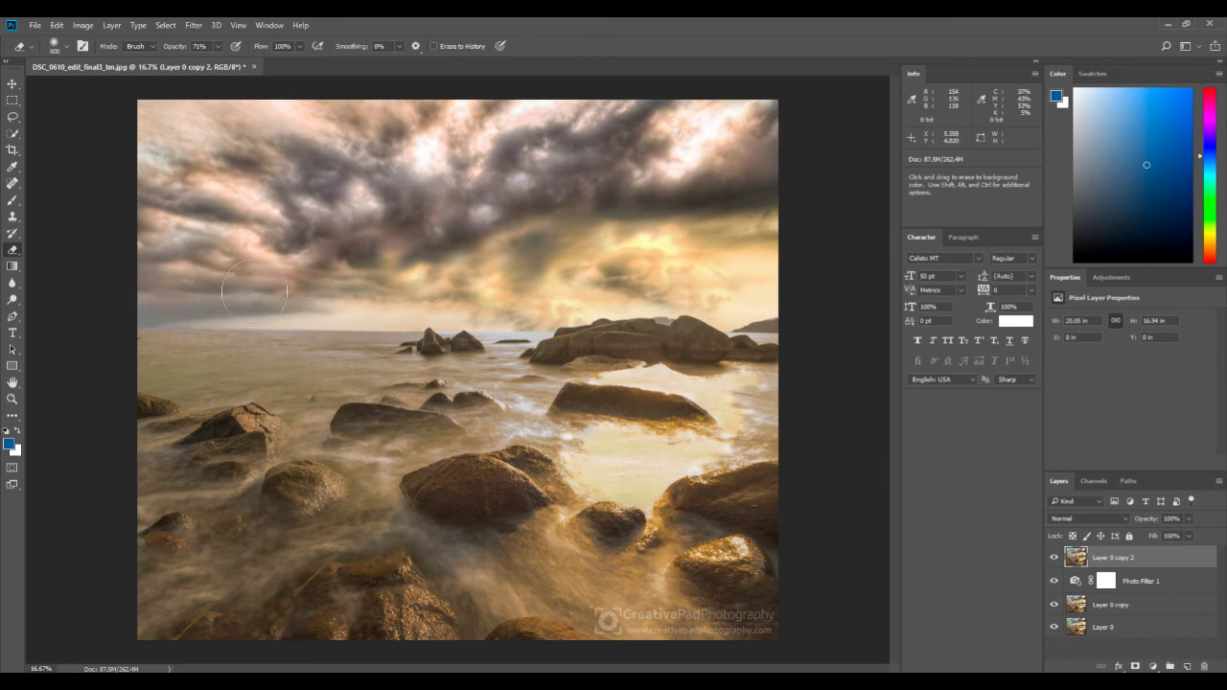
mouse_move(121, 292)
mouse_down()
mouse_move(587, 289)
mouse_move(369, 144)
mouse_move(510, 252)
mouse_move(522, 244)
mouse_up()
Change the Photo Filter 1 colour to a custom golden yellow, cd9a00.
click(1106, 581)
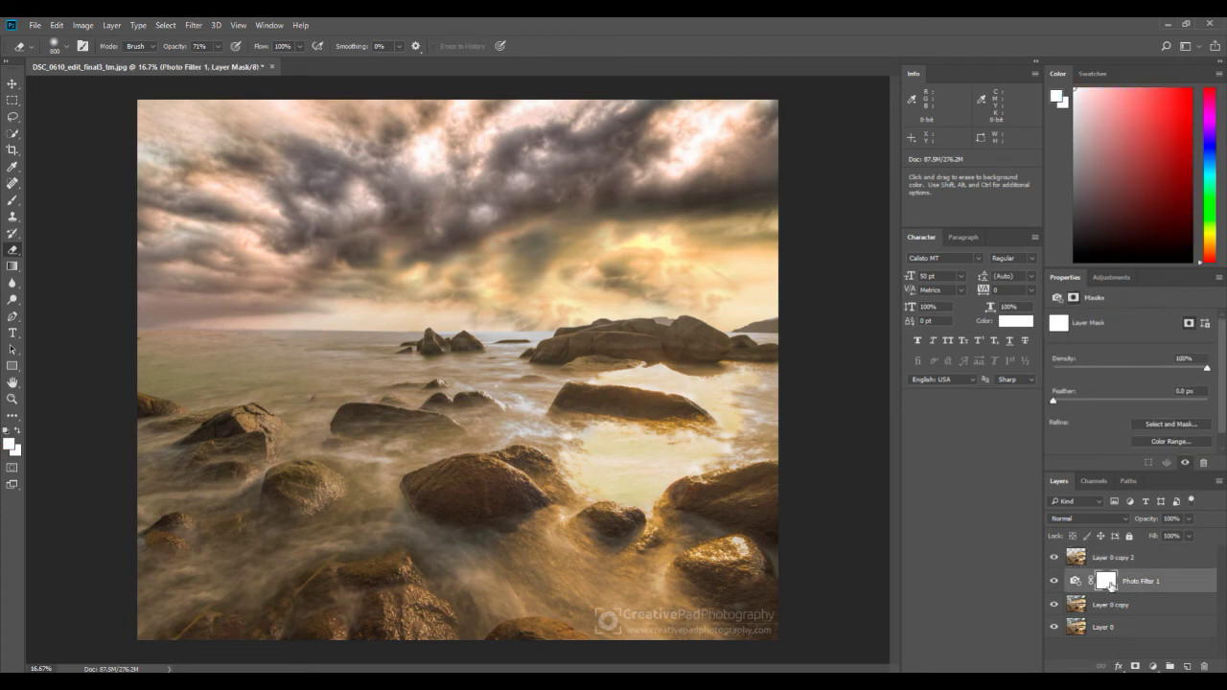
click(1075, 582)
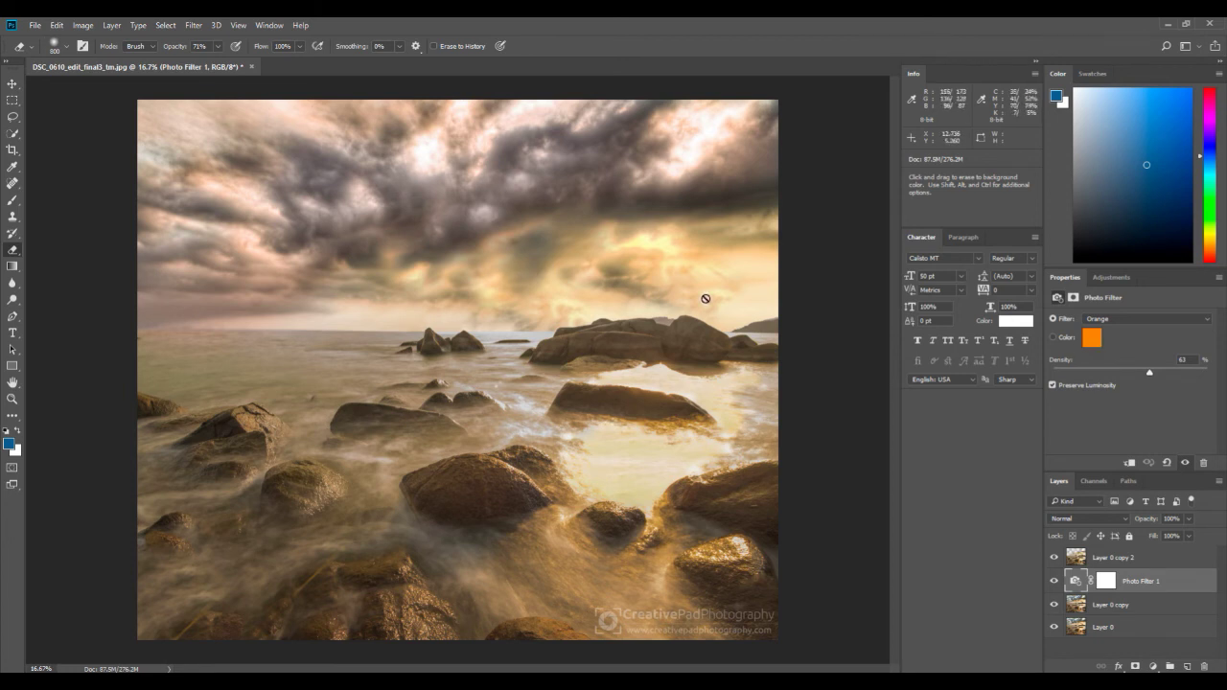
click(1092, 340)
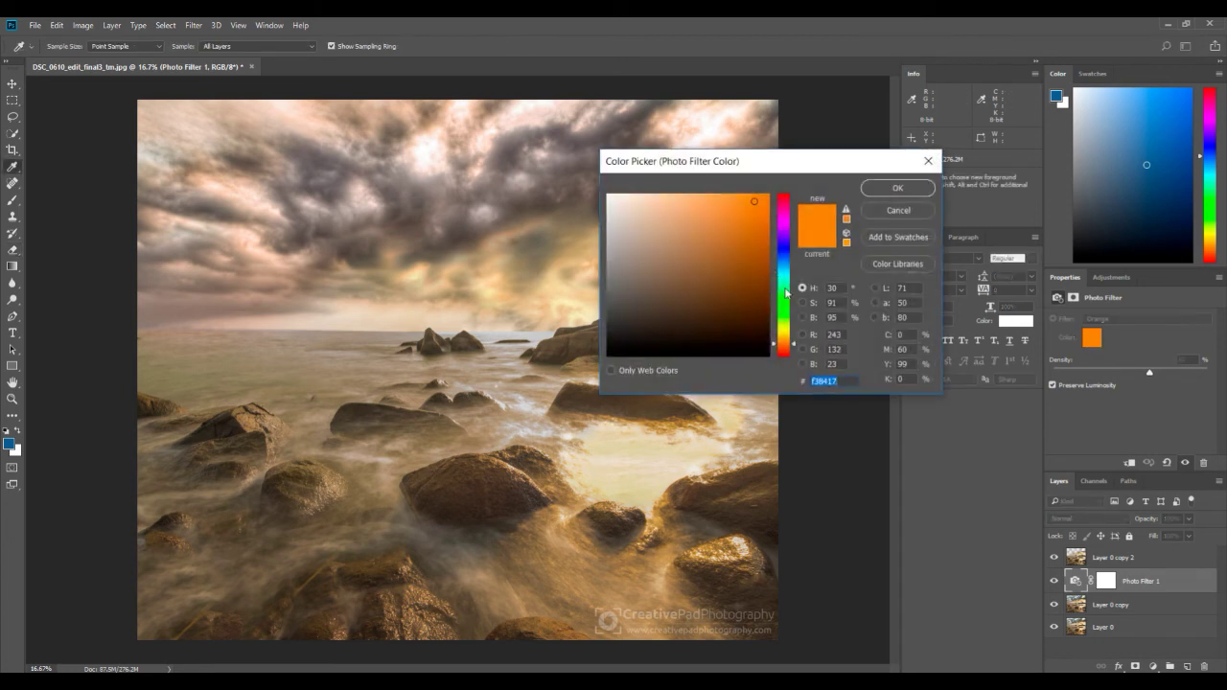
drag(774, 348, 774, 336)
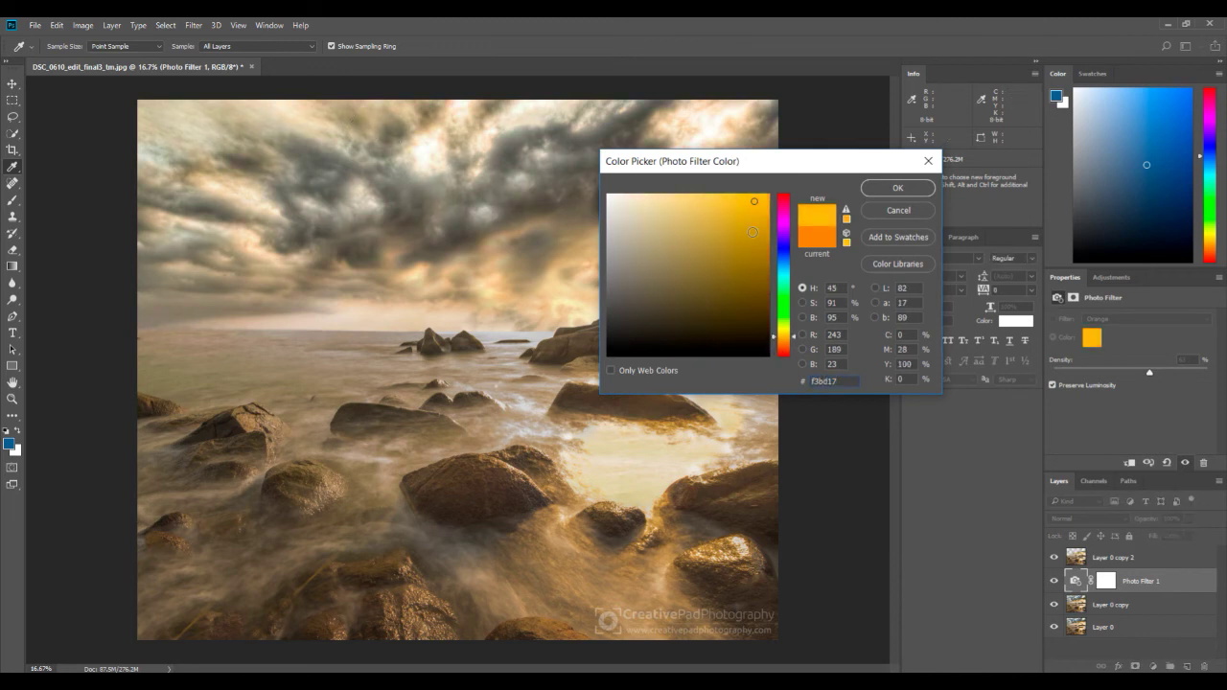
mouse_move(753, 202)
mouse_down()
mouse_move(767, 268)
mouse_move(755, 276)
mouse_move(770, 194)
mouse_move(768, 226)
mouse_up()
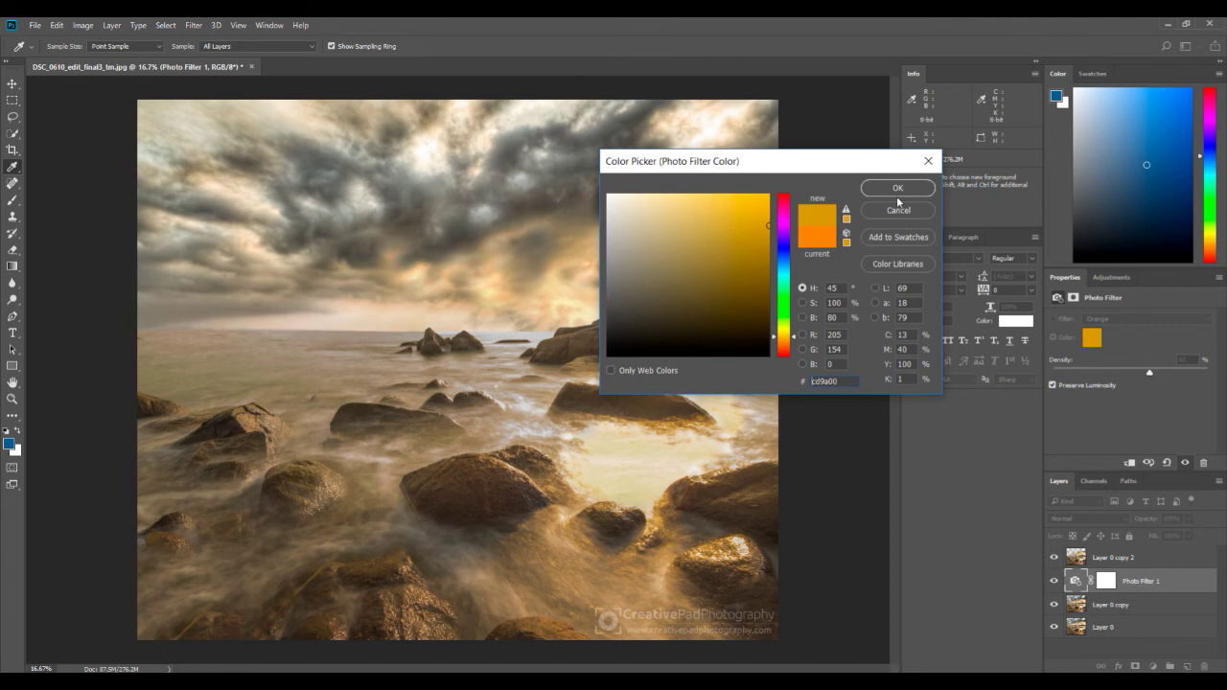
click(897, 188)
key(e)
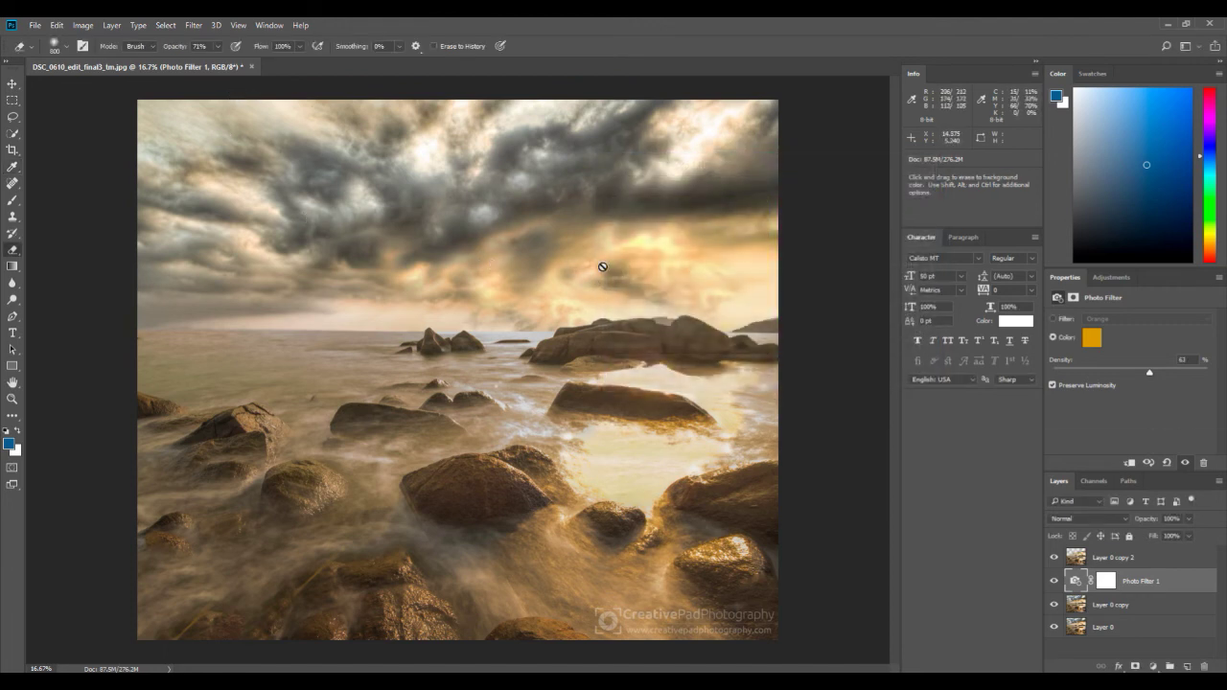
Compare the image with and without the Photo Filter 1 layer, and with and without Layer 0 copy 2.
click(1054, 583)
click(1053, 582)
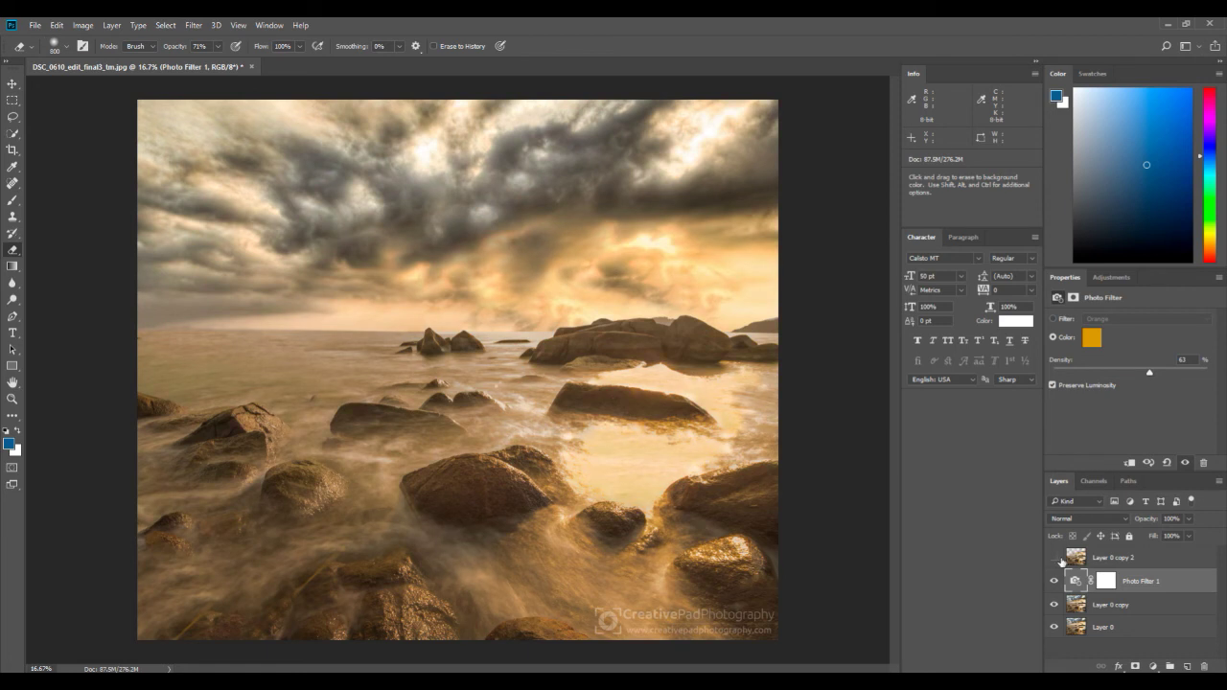
click(1055, 560)
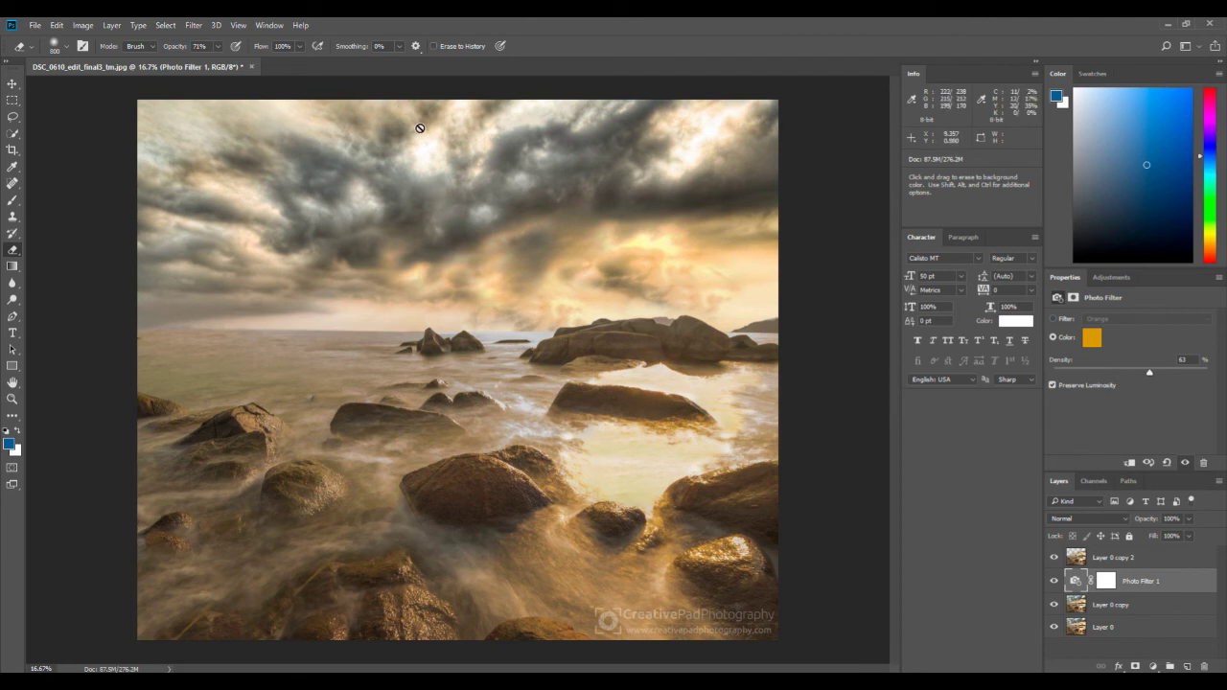
click(1054, 582)
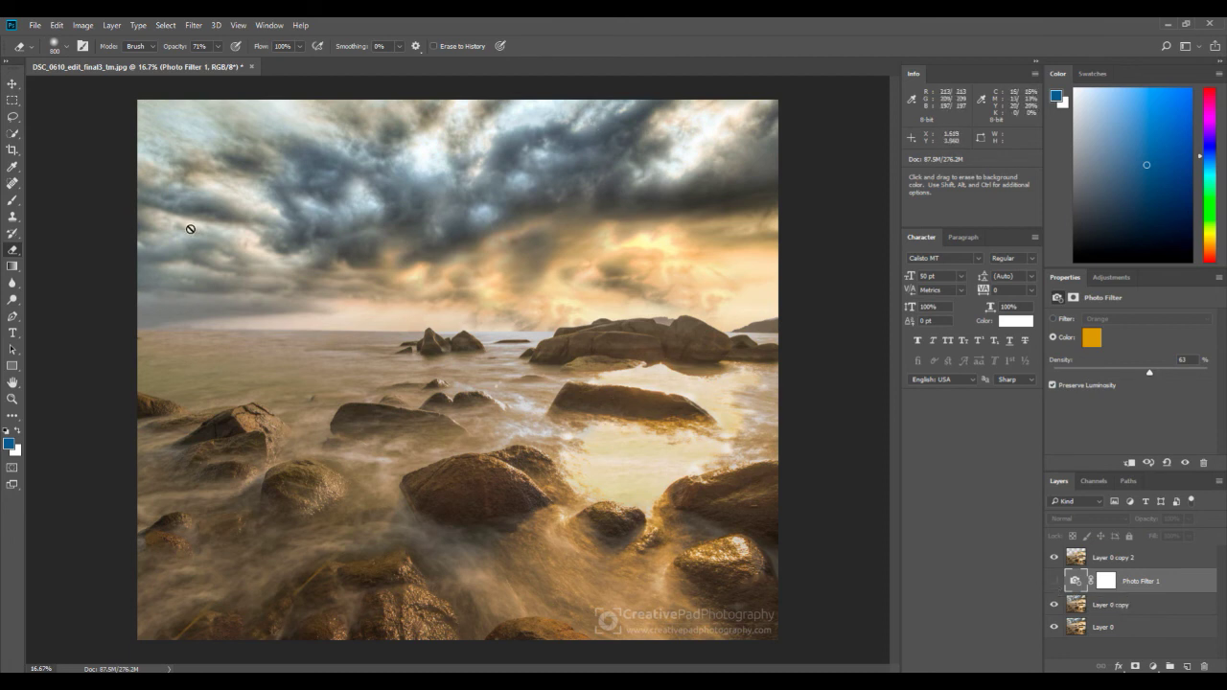
click(1053, 582)
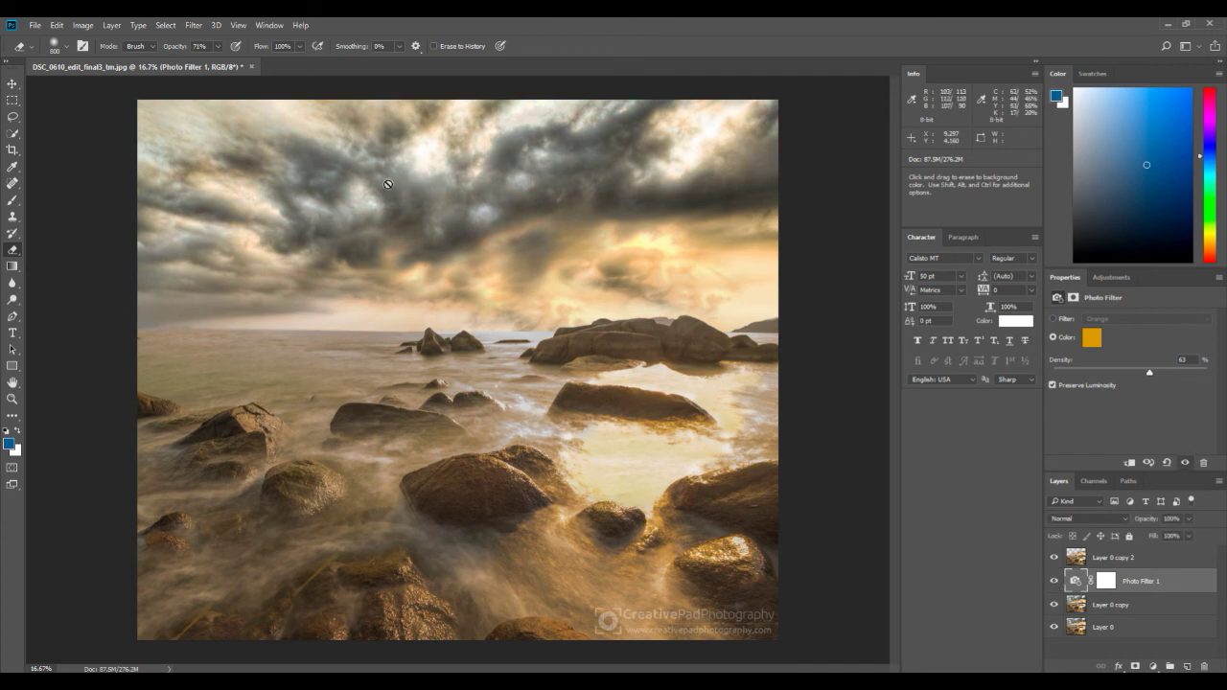